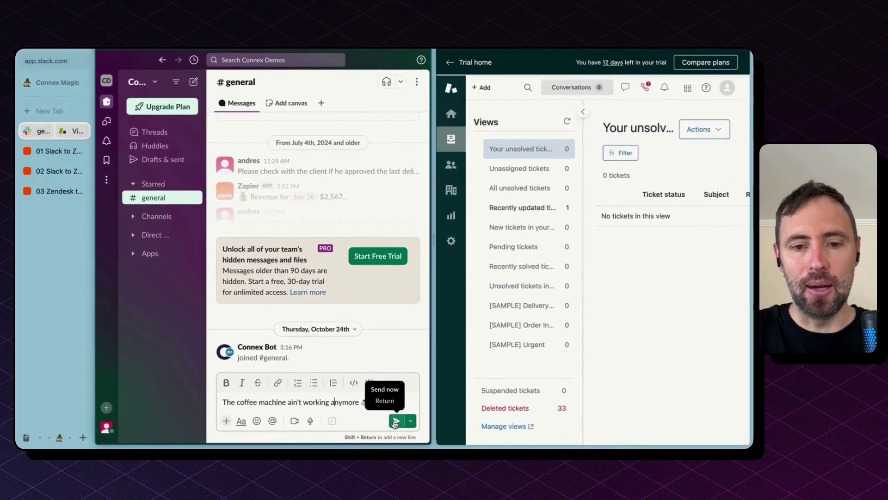
Step: Send the drafted coffee machine message to the #general channel and add the zendesk emoji reaction to it
{"action": "left_click", "coordinate": [375, 407]}
{"action": "left_click", "coordinate": [349, 340]}
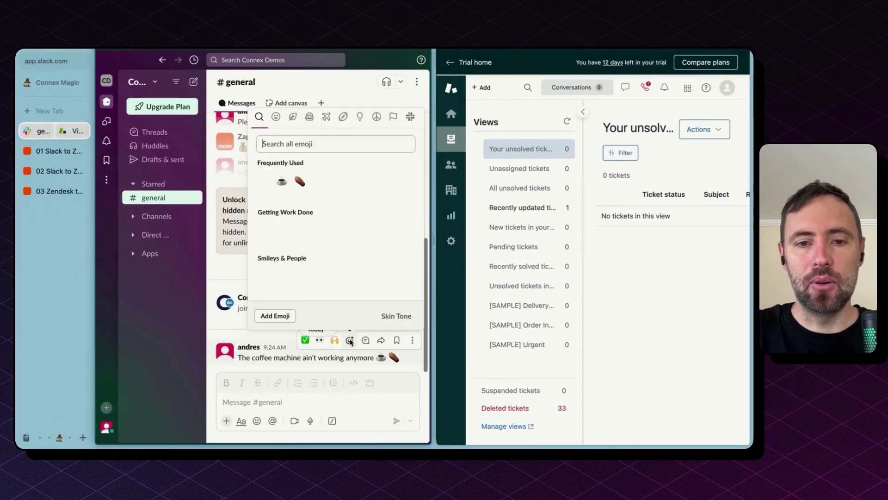
{"action": "left_click", "coordinate": [263, 181]}
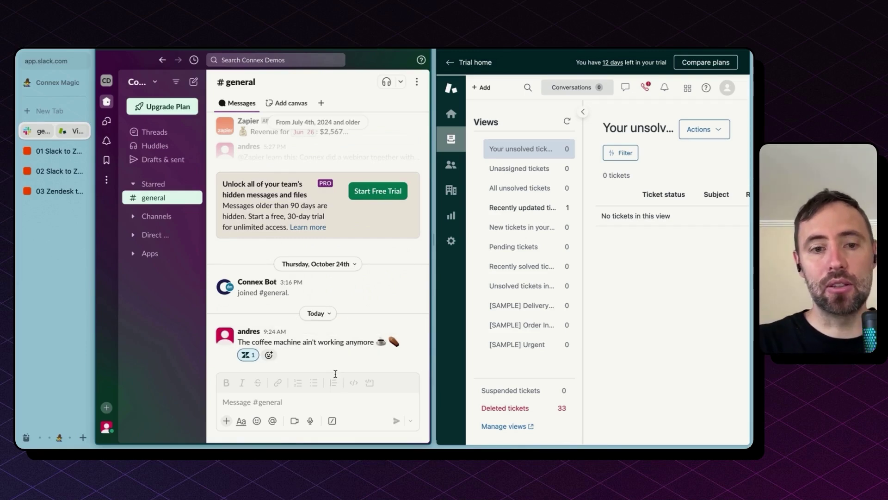
Step: Reload the unsolved tickets view in Zendesk and read the automatic ticket reply in the message's Slack thread
{"action": "left_click", "coordinate": [646, 301]}
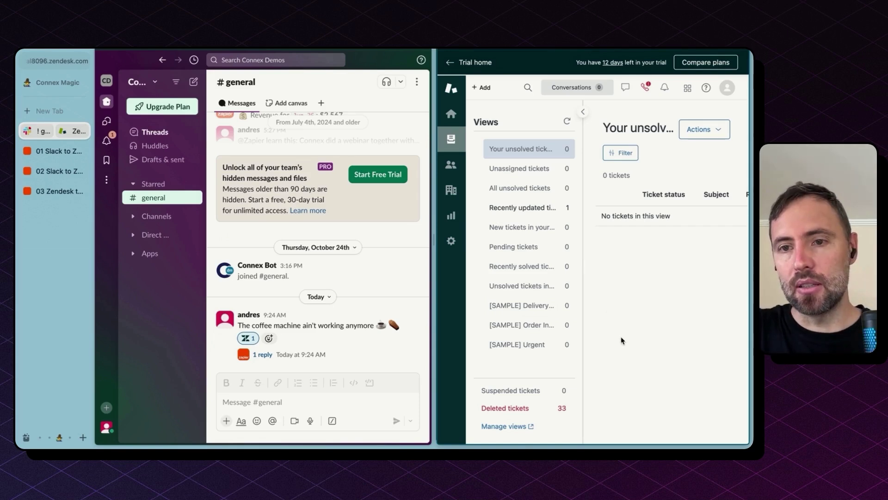
{"action": "key", "text": "super+r"}
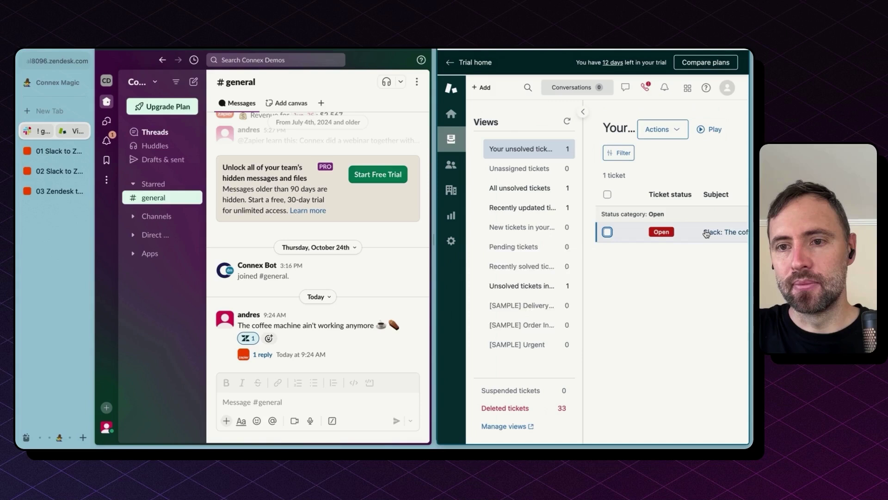
{"action": "mouse_move", "coordinate": [706, 233]}
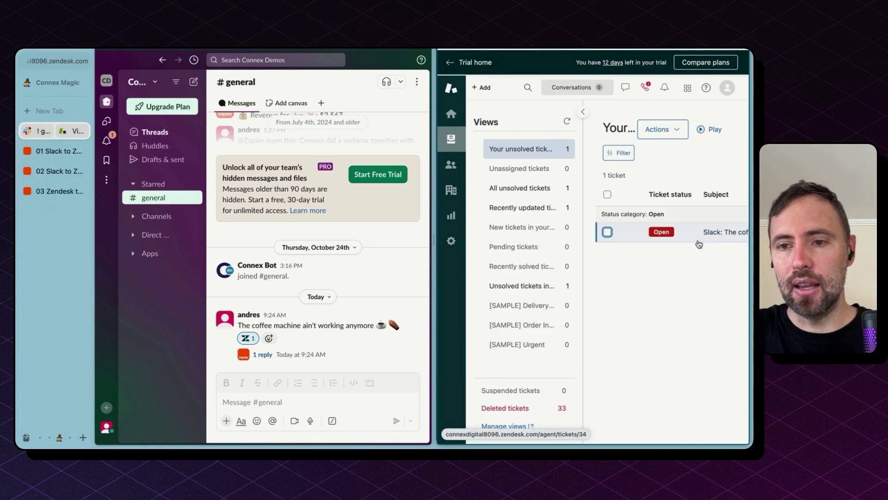
{"action": "left_click", "coordinate": [296, 359]}
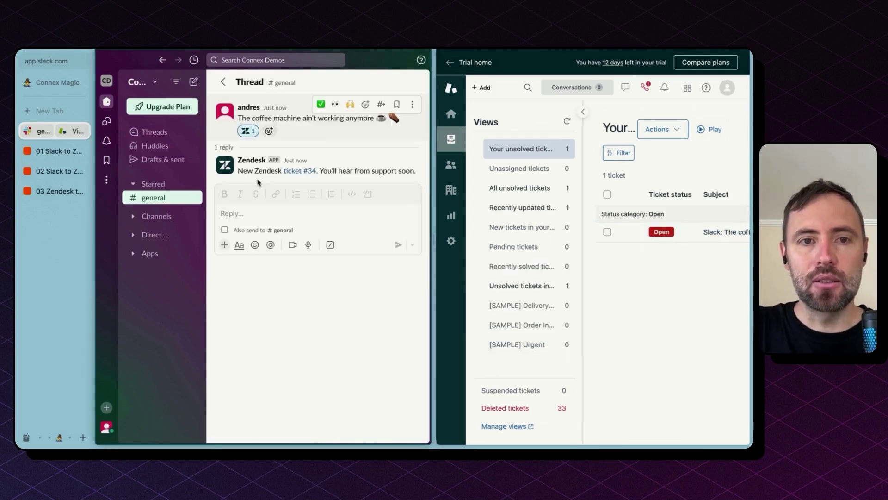
{"action": "double_click", "coordinate": [254, 173]}
{"action": "left_click", "coordinate": [340, 308]}
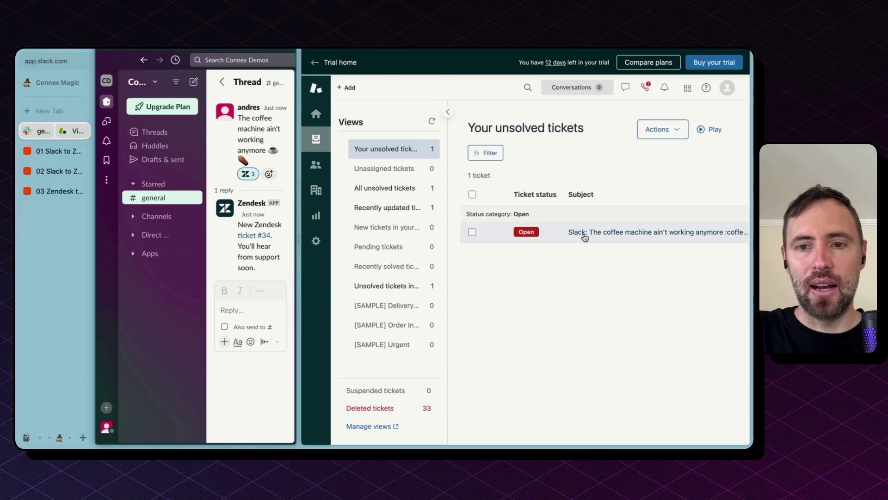
Step: Open the coffee machine ticket, enter "Are there any beans left?" as the Message Slack value and submit the ticket as Open
{"action": "left_click", "coordinate": [584, 235]}
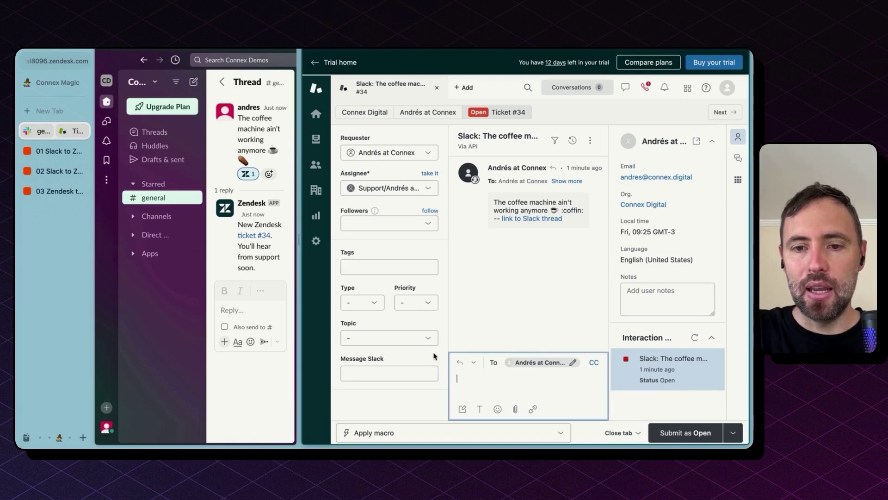
{"action": "left_click", "coordinate": [475, 364]}
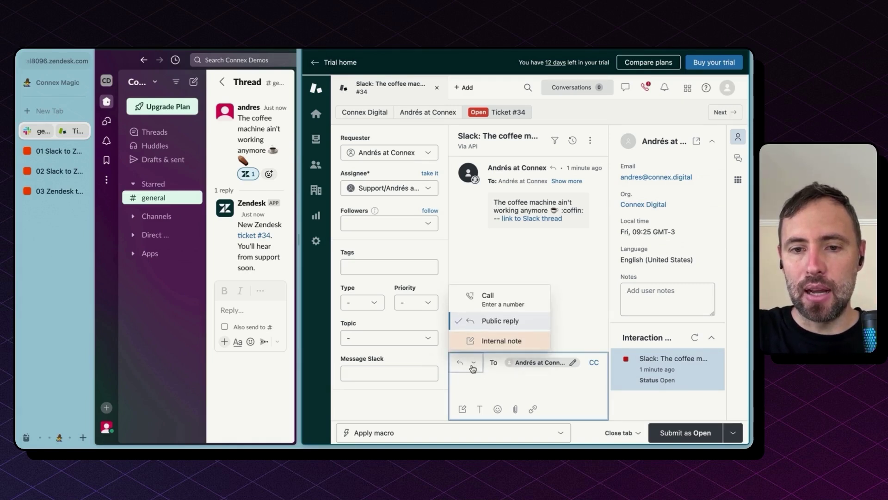
{"action": "left_click", "coordinate": [390, 371]}
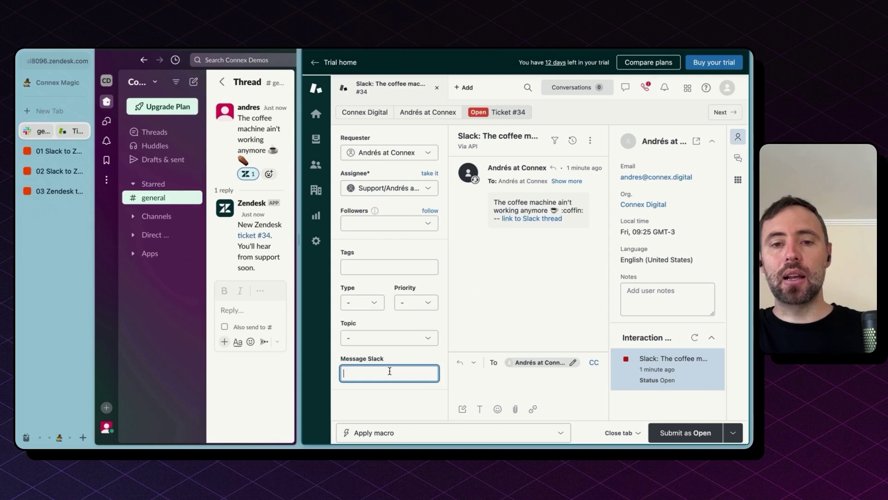
{"action": "type", "text": "Are there "}
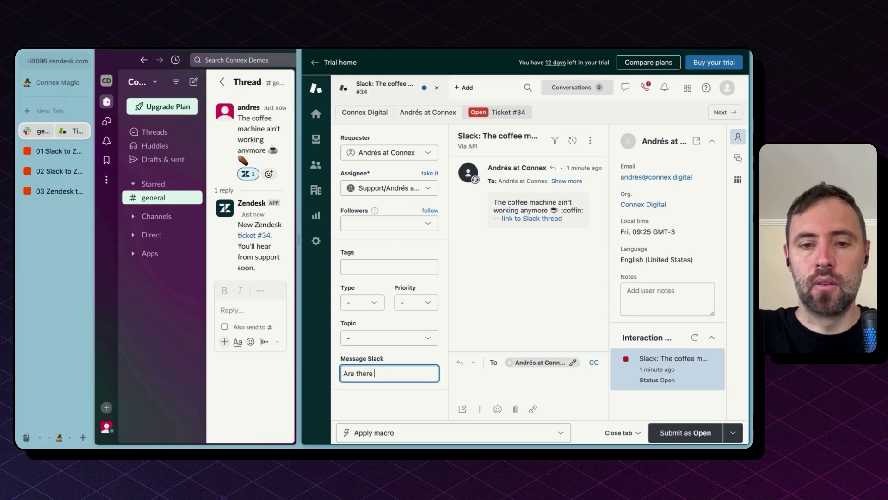
{"action": "type", "text": "any beans left?"}
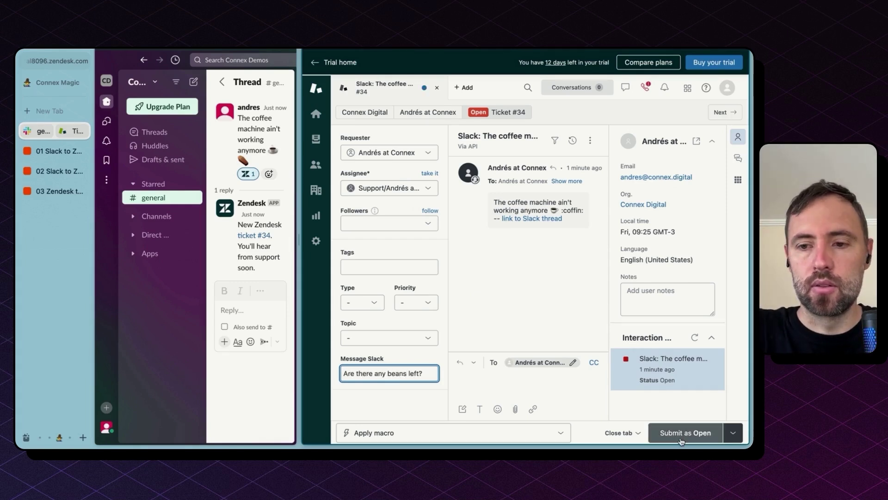
{"action": "left_click", "coordinate": [684, 432]}
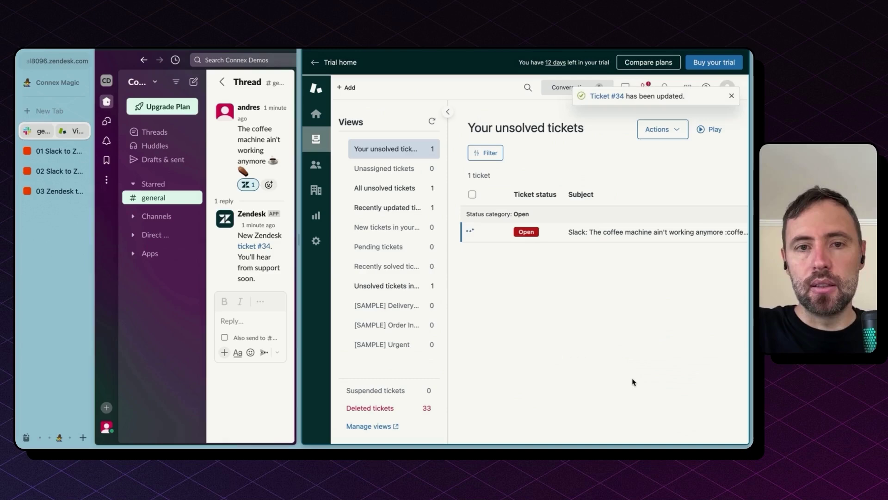
Step: Reopen the coffee machine ticket and compare its conversation and Message Slack field with the replies in the Slack thread
{"action": "left_click", "coordinate": [510, 230]}
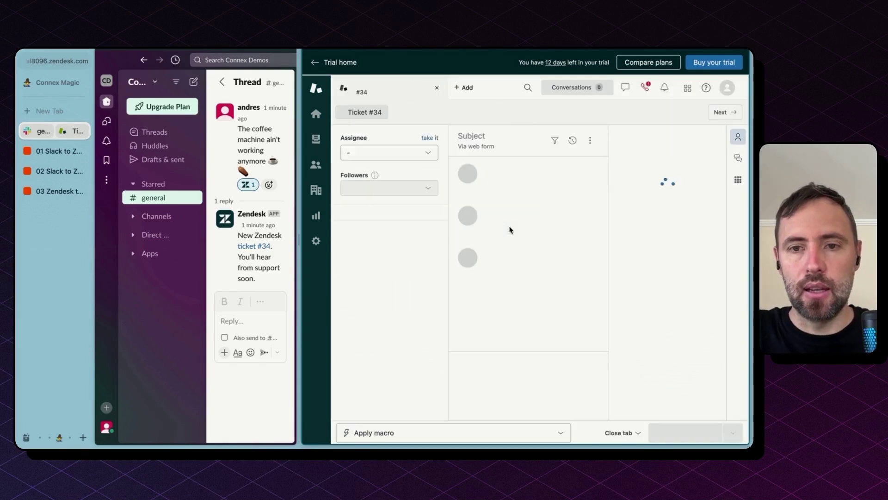
{"action": "left_click_drag", "start_coordinate": [298, 241], "coordinate": [404, 240]}
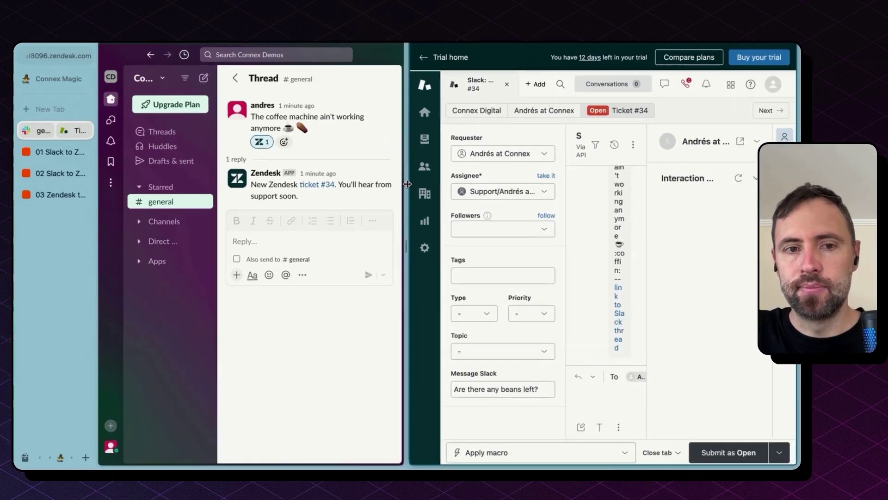
{"action": "triple_click", "coordinate": [379, 236]}
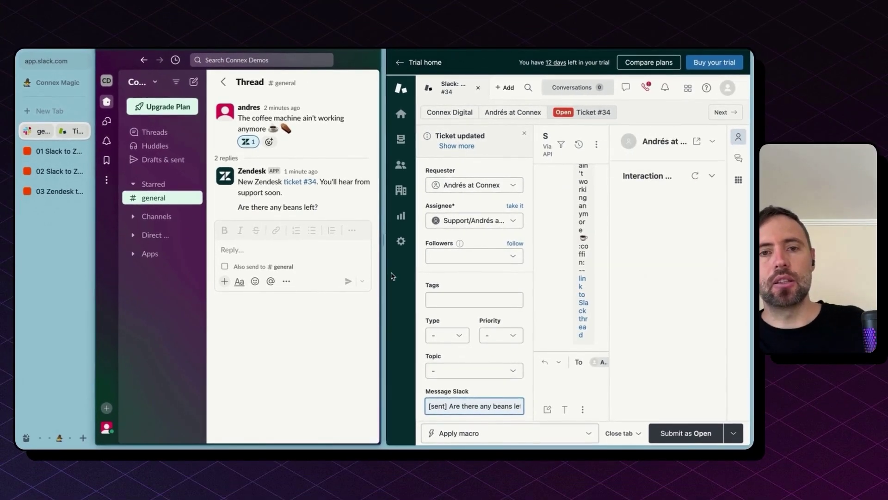
{"action": "left_click_drag", "start_coordinate": [384, 272], "coordinate": [317, 282]}
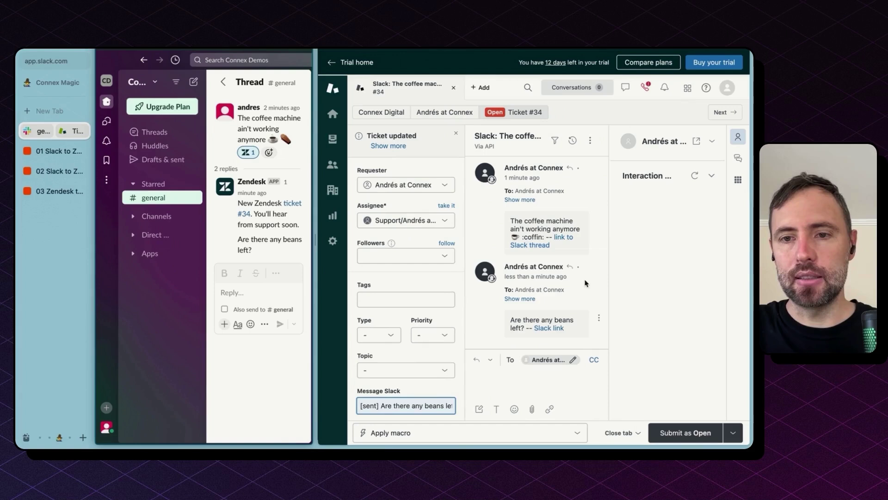
{"action": "double_click", "coordinate": [532, 319]}
{"action": "double_click", "coordinate": [535, 220]}
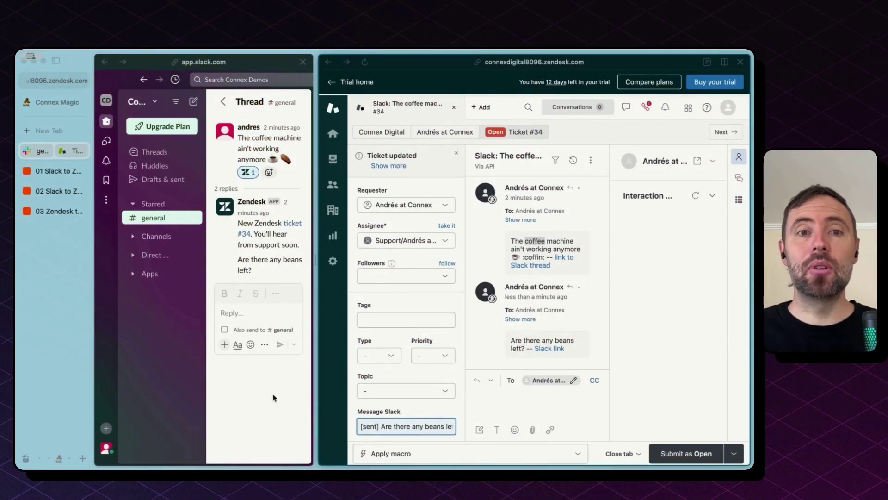
{"action": "left_click", "coordinate": [274, 398]}
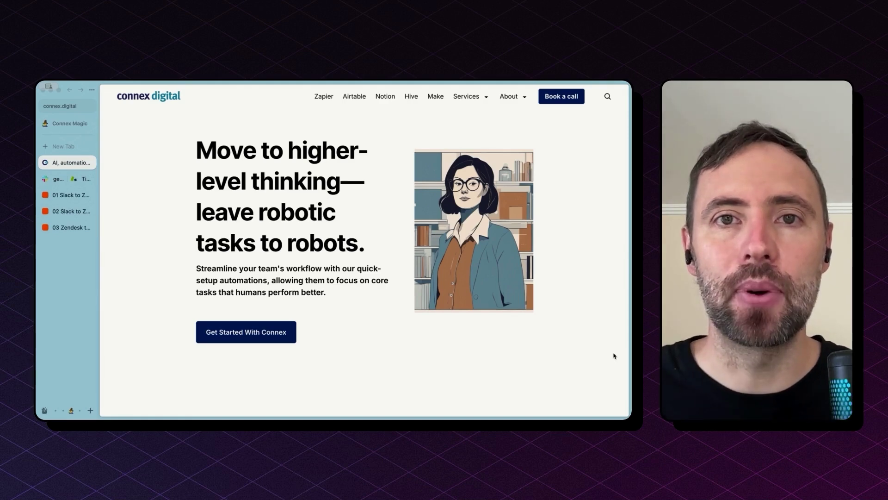
Step: Switch to Zapier and look over the three Zaps for creating tickets, posting new Slack messages to Zendesk, and sending Zendesk messages to Slack
{"action": "left_click", "coordinate": [59, 178]}
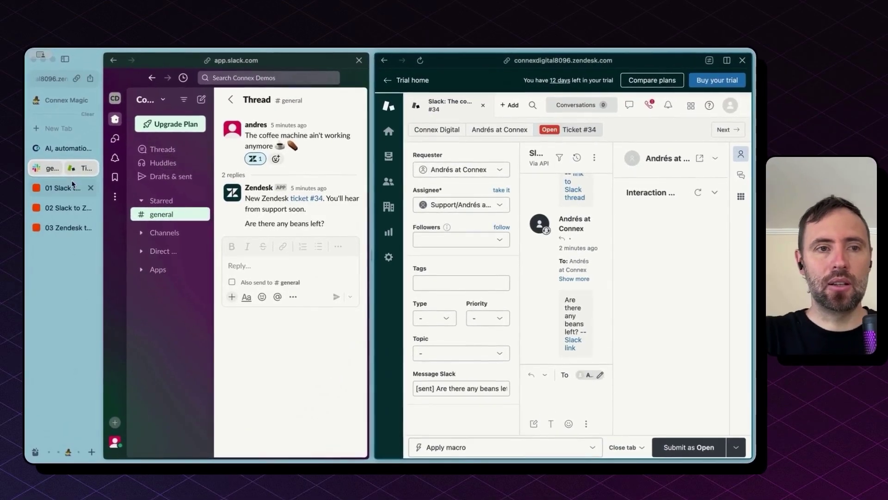
{"action": "left_click", "coordinate": [63, 188]}
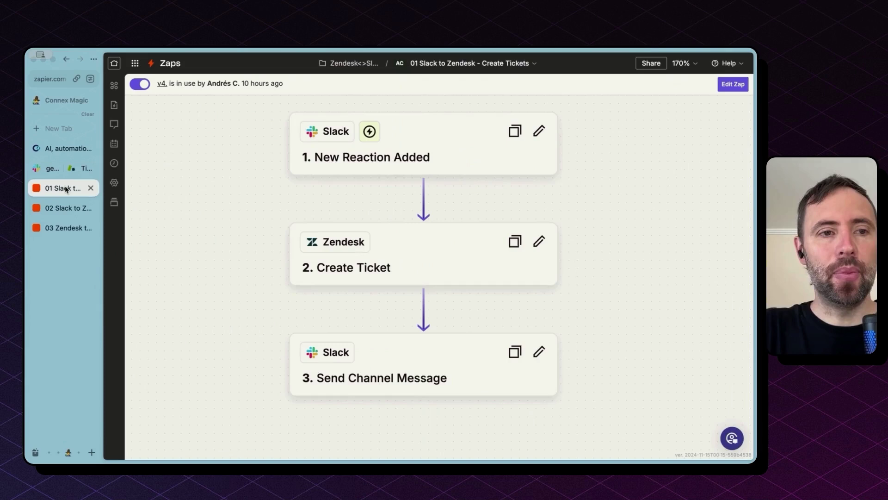
{"action": "left_click", "coordinate": [66, 232]}
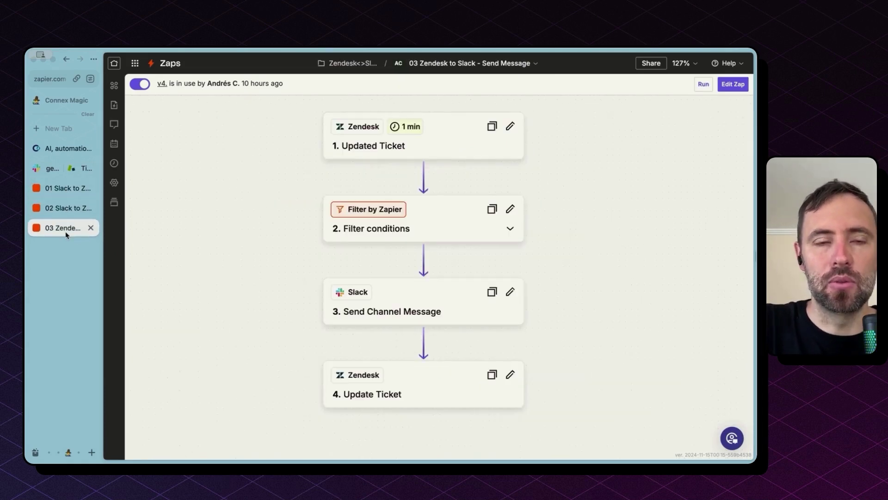
{"action": "left_click", "coordinate": [67, 195]}
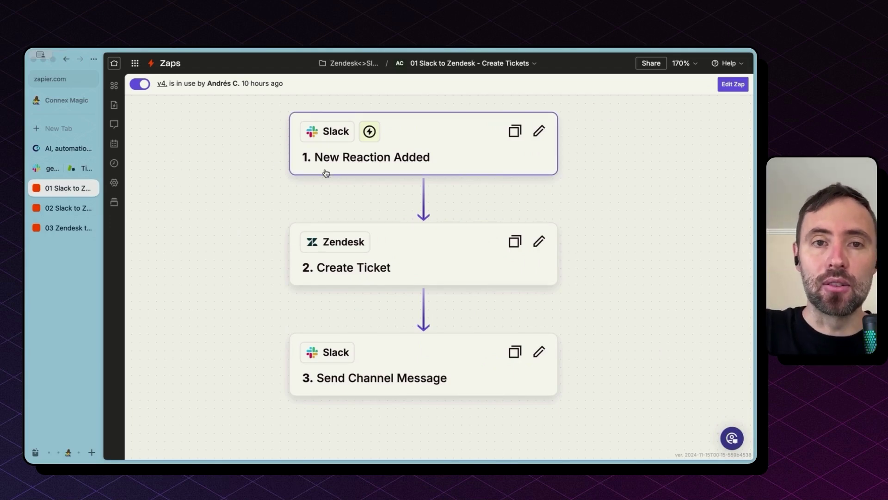
{"action": "key", "text": "ctrl+Tab"}
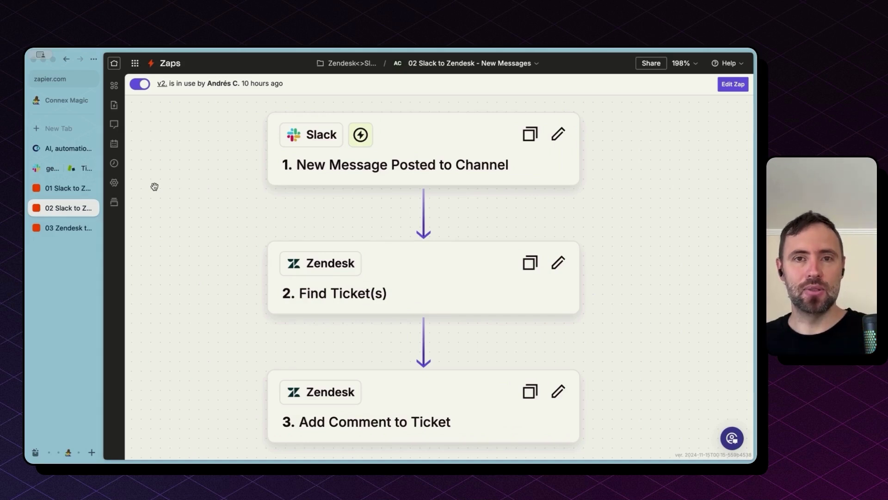
{"action": "left_click", "coordinate": [56, 227]}
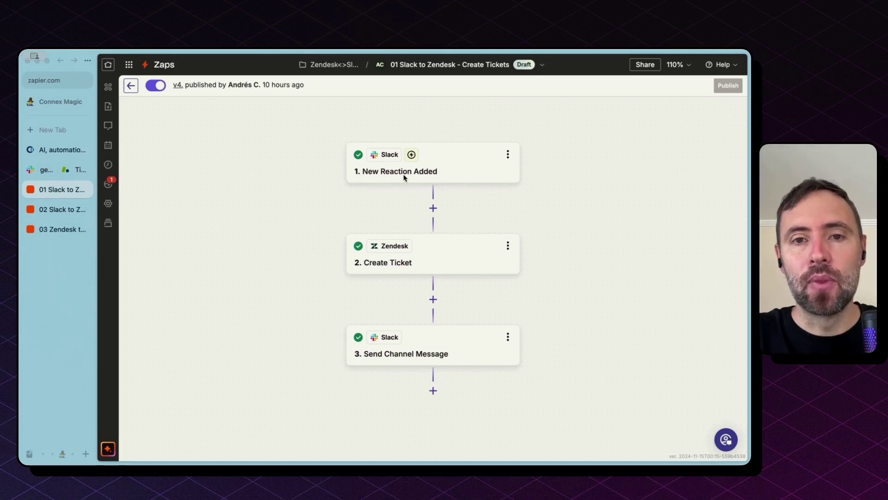
Step: Open the New Reaction Added trigger of the Create Tickets Zap and go through its setup, configuration and test records
{"action": "left_click", "coordinate": [435, 171]}
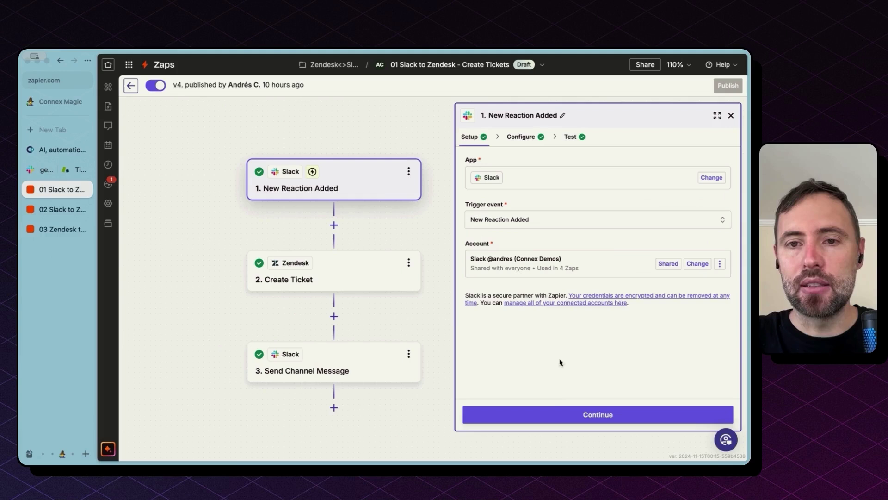
{"action": "left_click", "coordinate": [562, 416]}
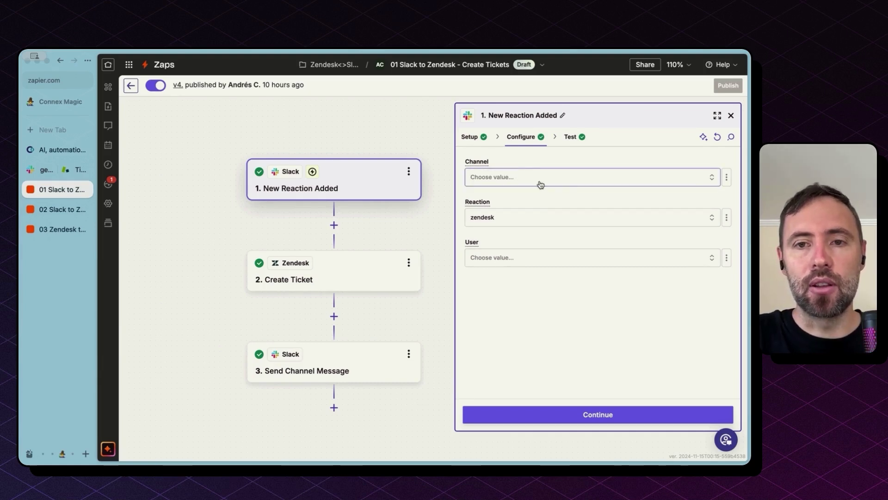
{"action": "left_click", "coordinate": [610, 415]}
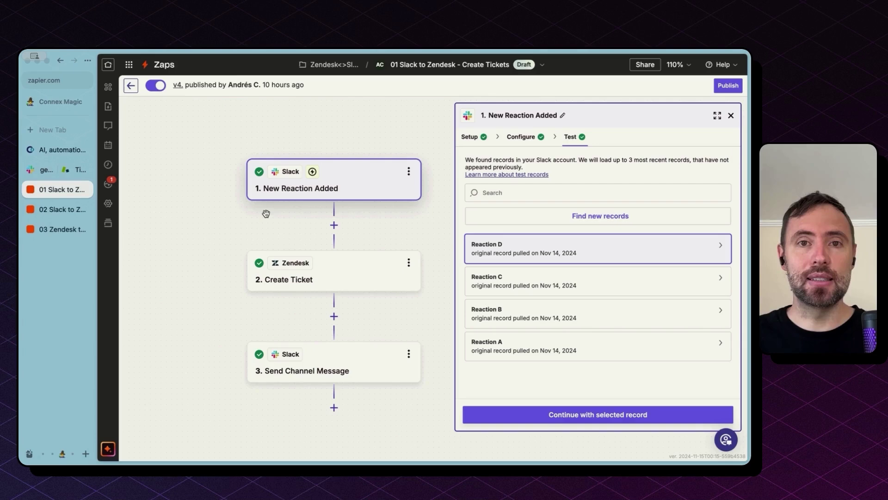
Step: Switch to the Slack thread, widen its pane and examine the Zendesk reaction on the coffee machine message
{"action": "left_click", "coordinate": [46, 170]}
{"action": "left_click_drag", "start_coordinate": [364, 190], "coordinate": [440, 190]}
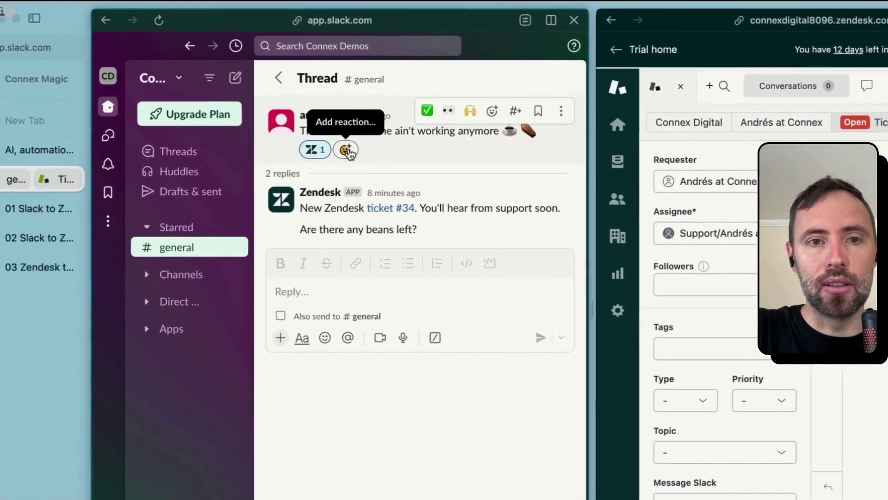
{"action": "left_click", "coordinate": [288, 150]}
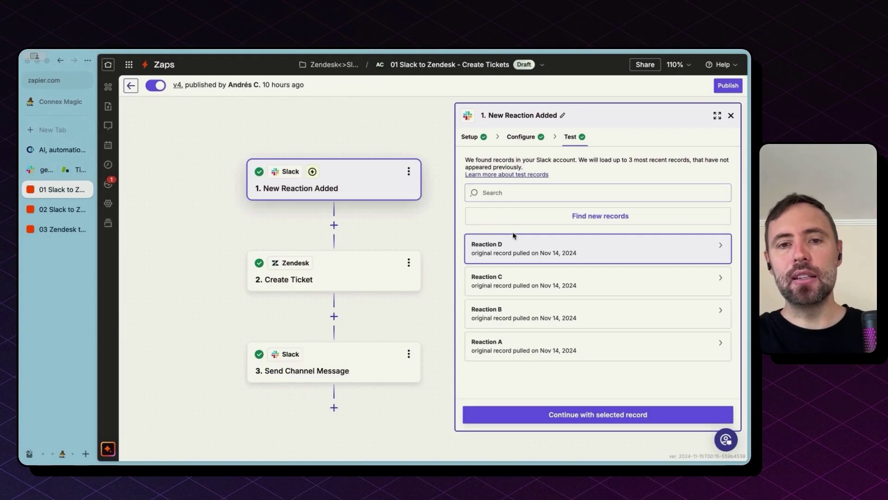
Step: Examine the Reaction D test record in Zapier for the message's user, text, permalink and channel ID fields
{"action": "mouse_move", "coordinate": [514, 237]}
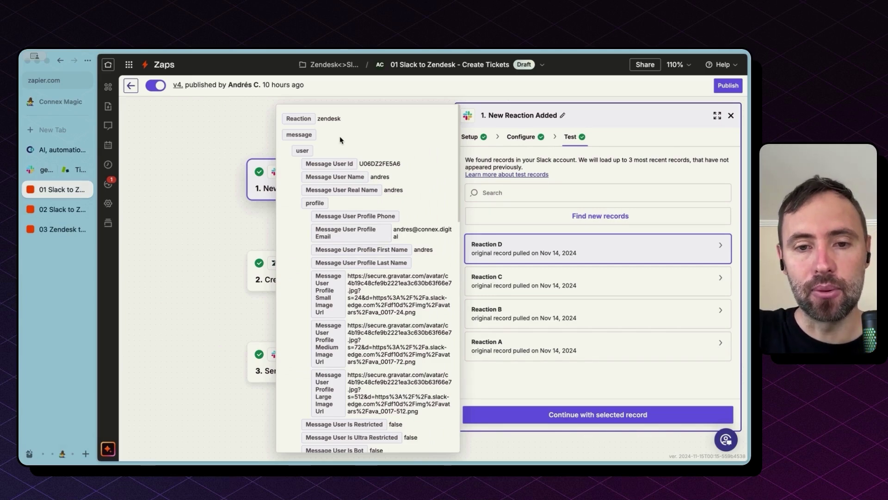
{"action": "double_click", "coordinate": [383, 178]}
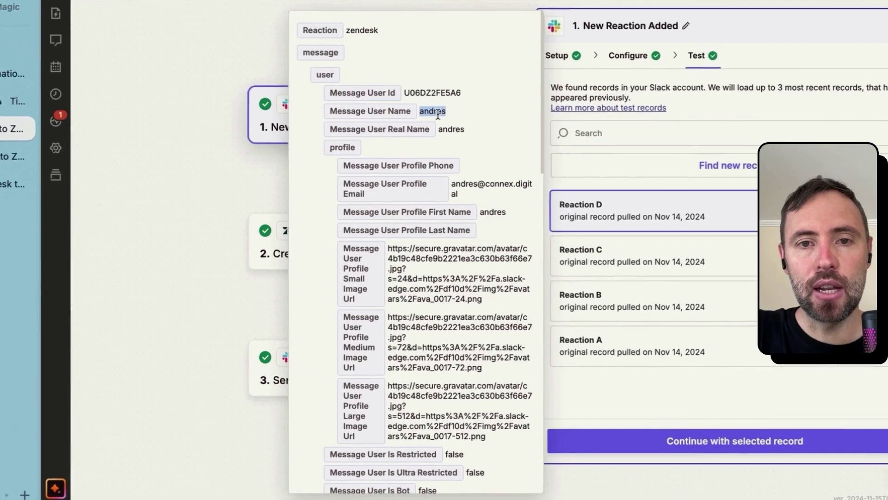
{"action": "double_click", "coordinate": [439, 92]}
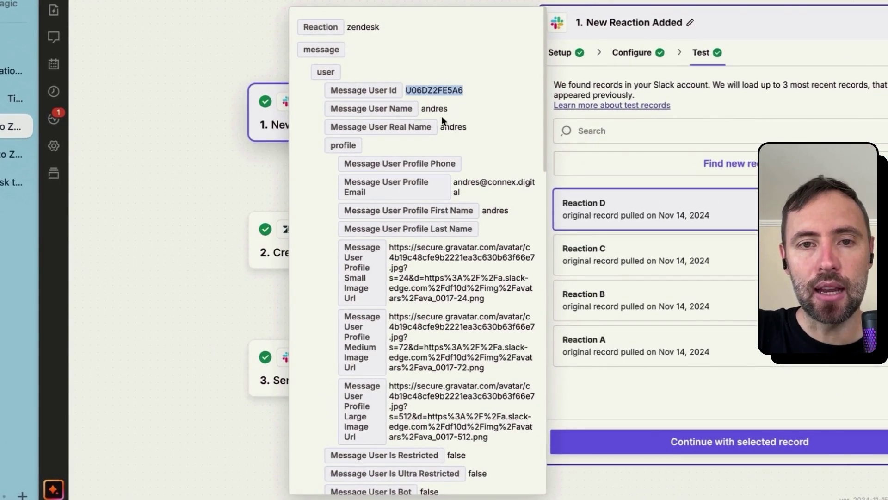
{"action": "scroll", "coordinate": [464, 247], "scroll_direction": "down", "scroll_amount": 9}
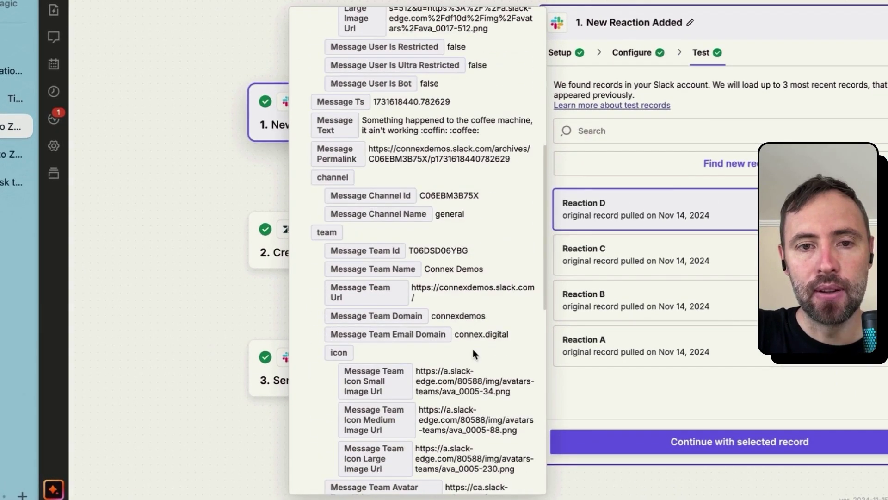
{"action": "double_click", "coordinate": [447, 195]}
{"action": "scroll", "coordinate": [453, 340], "scroll_direction": "down", "scroll_amount": 3}
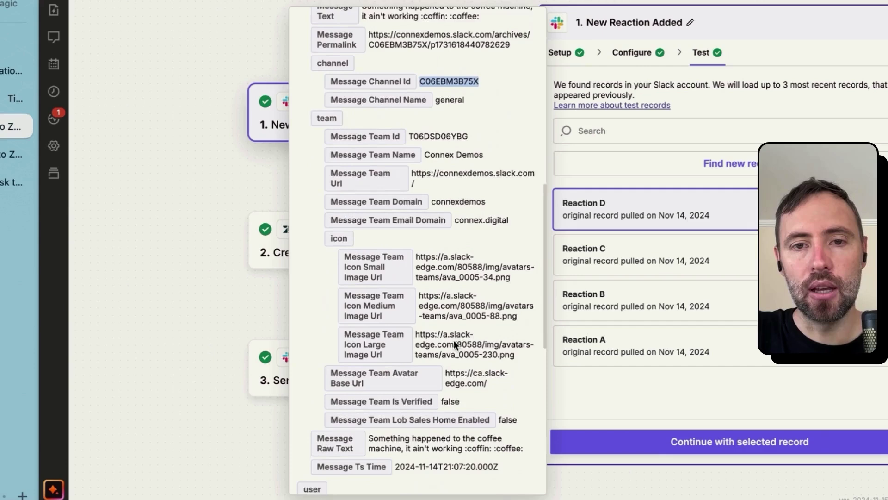
Step: Examine the message raw text and user details of the Reaction D record, and continue with that record
{"action": "scroll", "coordinate": [455, 345], "scroll_direction": "down", "scroll_amount": 3}
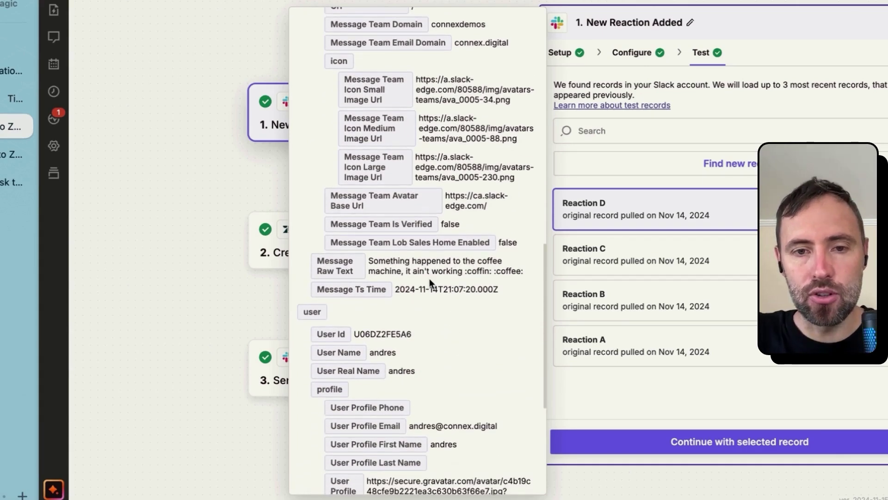
{"action": "triple_click", "coordinate": [429, 279]}
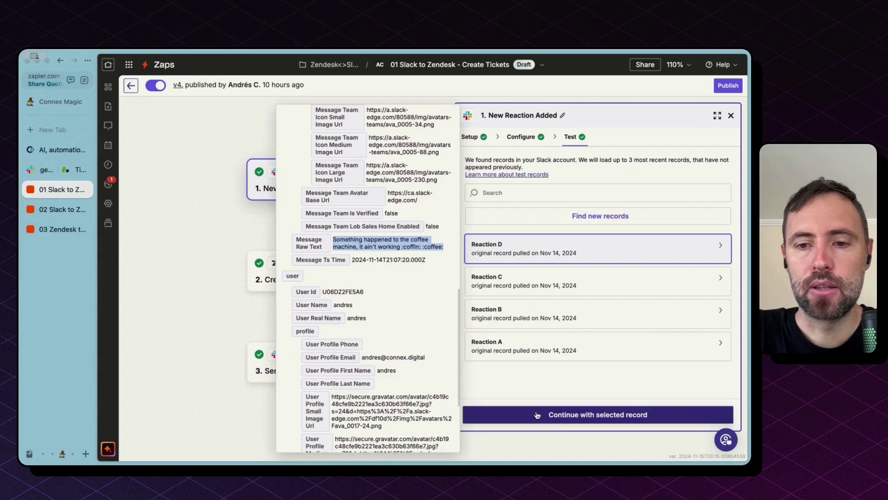
{"action": "left_click", "coordinate": [536, 414]}
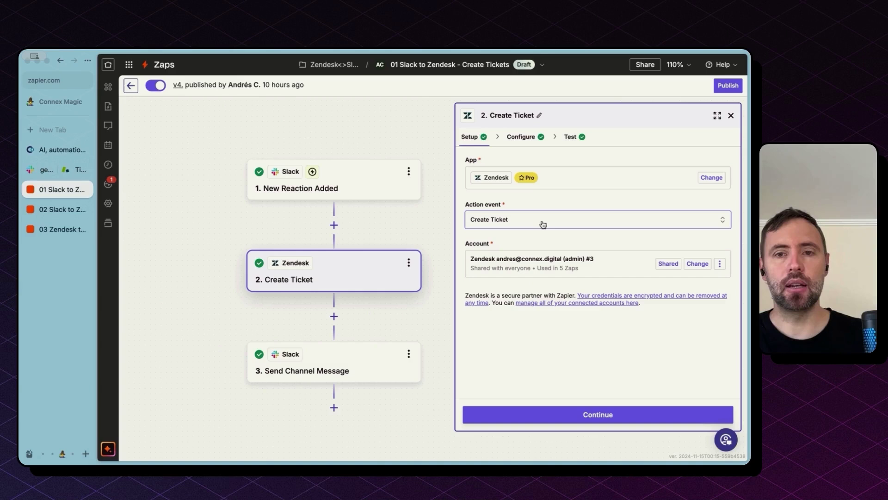
Step: Look over the Create Ticket action's setup, and open its configuration to examine the Subject field
{"action": "mouse_move", "coordinate": [500, 187]}
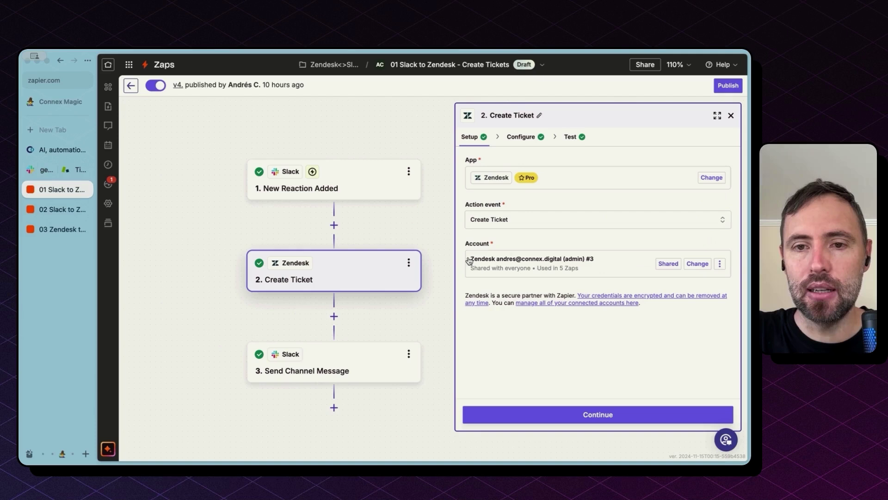
{"action": "left_click", "coordinate": [598, 415]}
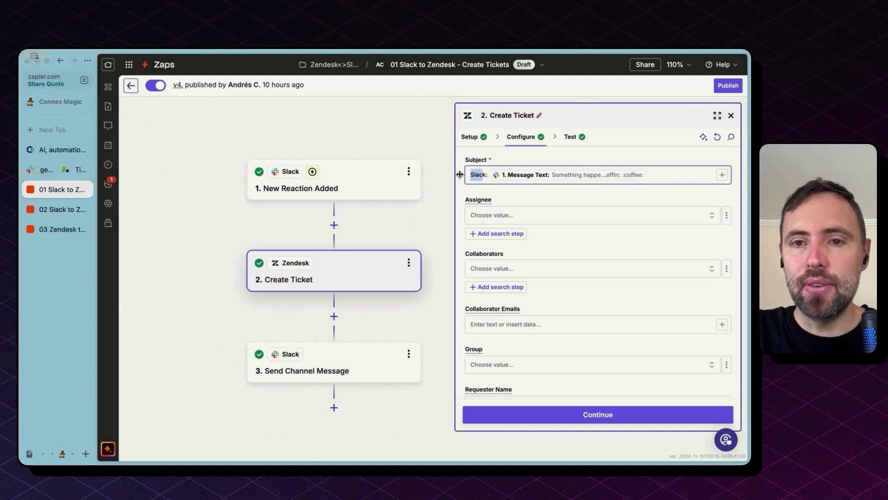
{"action": "left_click", "coordinate": [687, 180]}
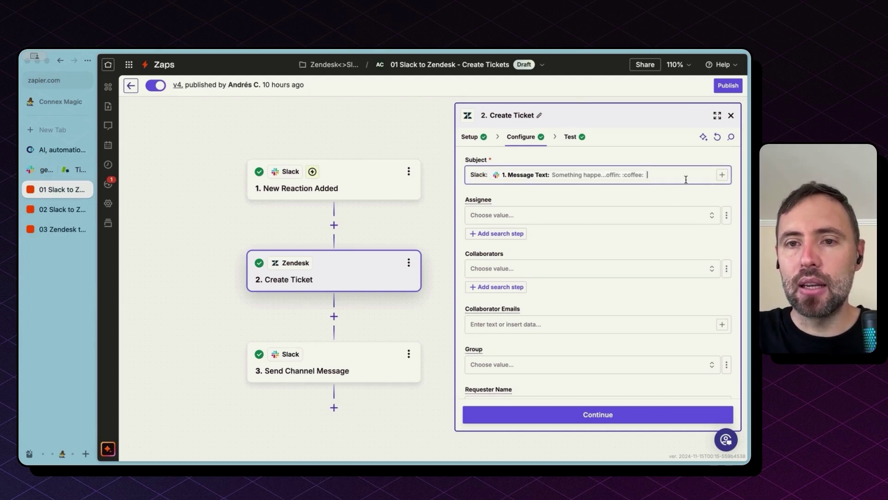
Step: Insert the Message Team Is Verified, Message User Is Bot and Message Channel Id fields into the ticket's Subject
{"action": "left_click", "coordinate": [722, 175]}
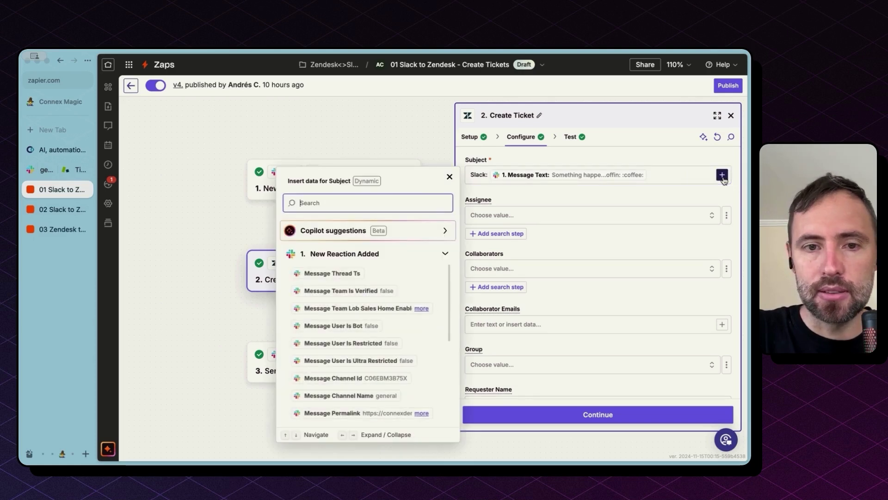
{"action": "scroll", "coordinate": [384, 324], "scroll_direction": "down", "scroll_amount": 2}
{"action": "scroll", "coordinate": [373, 342], "scroll_direction": "down", "scroll_amount": 3}
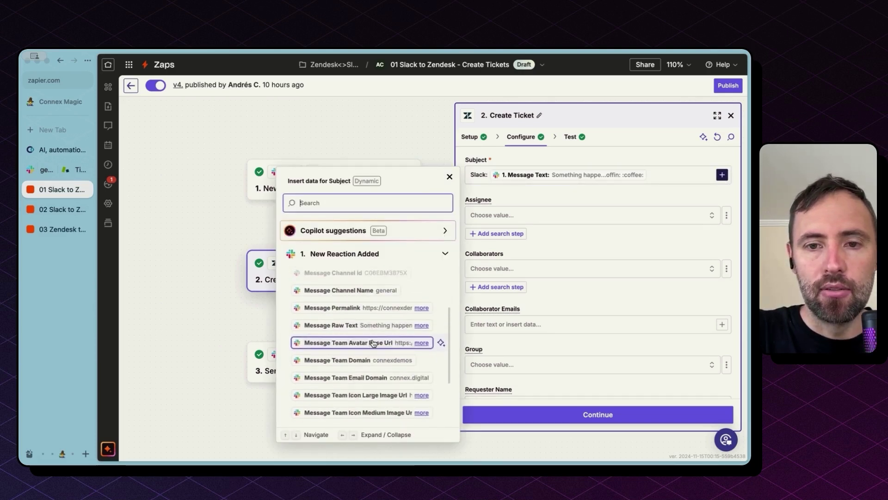
{"action": "scroll", "coordinate": [374, 342], "scroll_direction": "up", "scroll_amount": 5}
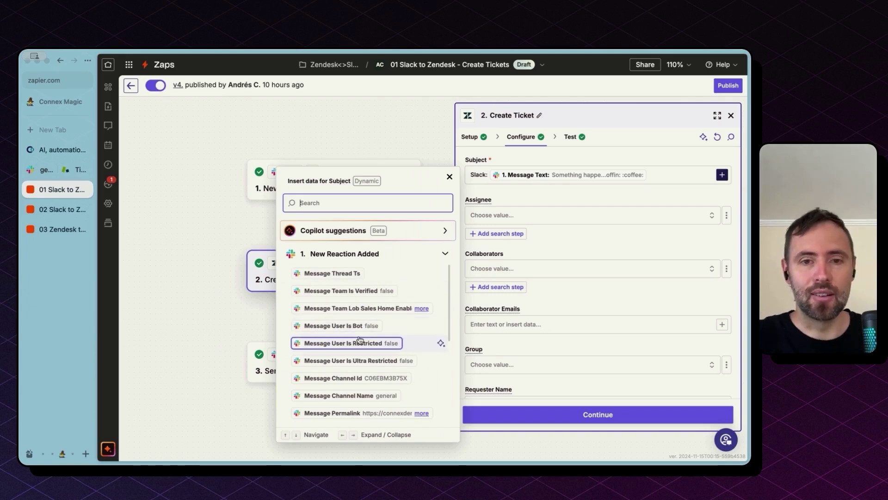
{"action": "left_click", "coordinate": [364, 295]}
{"action": "left_click", "coordinate": [334, 326]}
{"action": "left_click", "coordinate": [333, 378]}
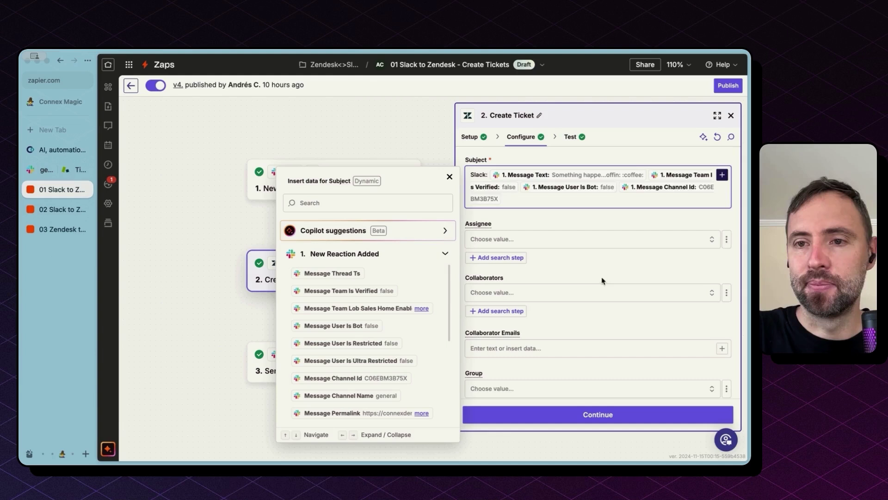
Step: Remove the three added fields from the ticket's Subject and close the data picker
{"action": "key", "text": "BackSpace"}
{"action": "key", "text": "BackSpace"}
{"action": "key", "text": "BackSpace"}
{"action": "key", "text": "Escape"}
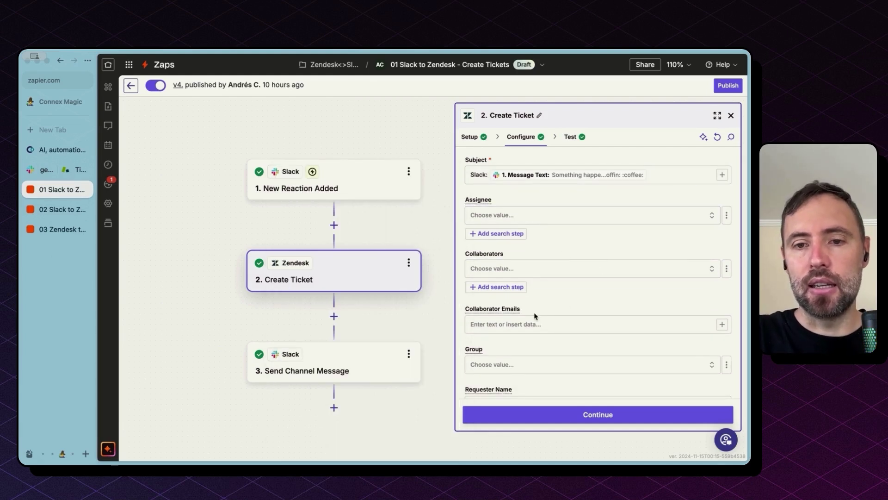
Step: Look through the Create Ticket fields down to First Comment/Description and examine its message text and Slack thread link
{"action": "scroll", "coordinate": [572, 391], "scroll_direction": "down", "scroll_amount": 5}
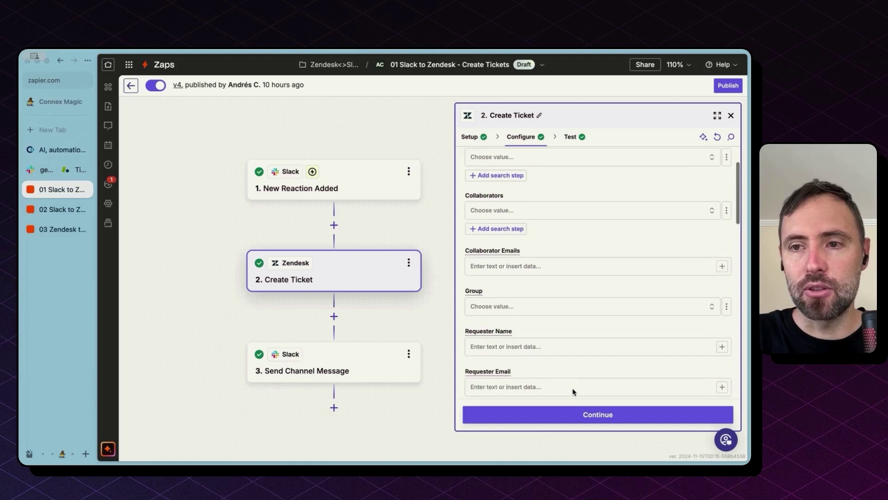
{"action": "scroll", "coordinate": [572, 388], "scroll_direction": "down", "scroll_amount": 3}
{"action": "scroll", "coordinate": [573, 388], "scroll_direction": "up", "scroll_amount": 3}
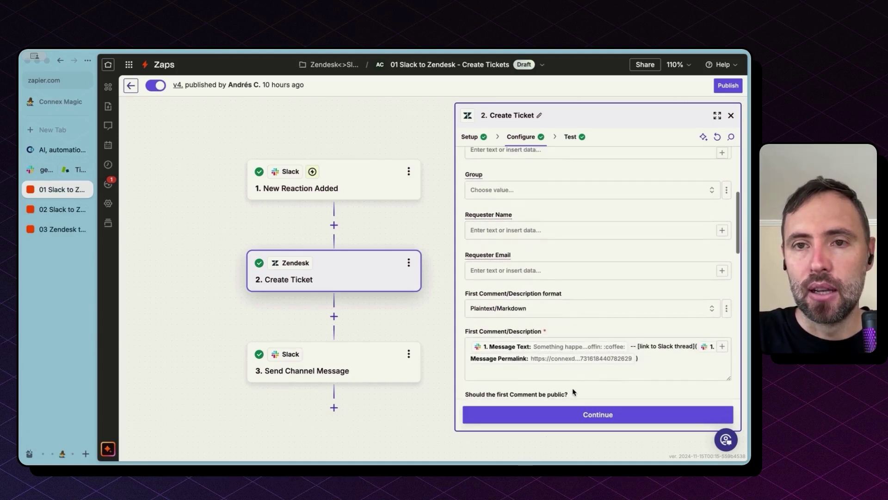
{"action": "scroll", "coordinate": [573, 387], "scroll_direction": "down", "scroll_amount": 6}
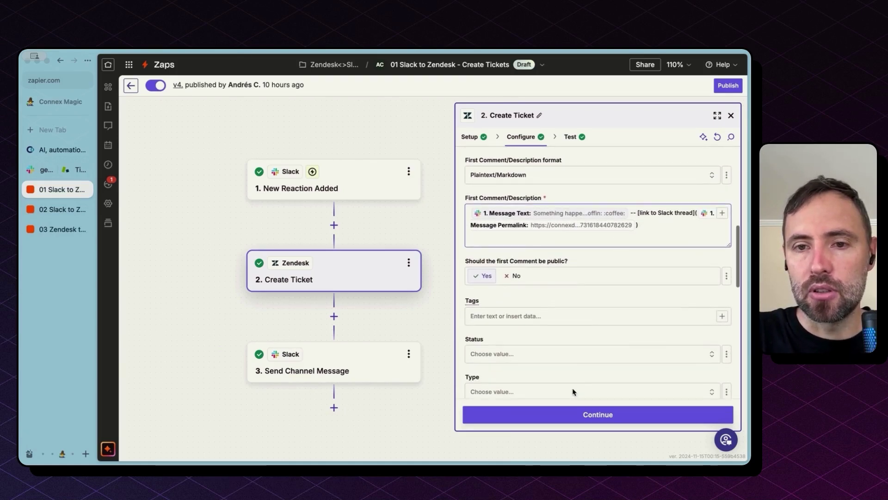
{"action": "left_click", "coordinate": [485, 206]}
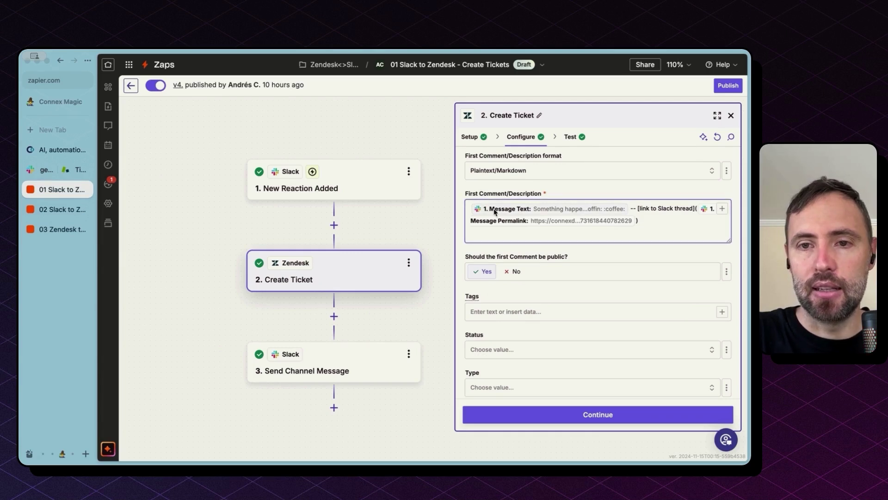
Step: Add a sample Markdown link with the label "dsfdfs" and a placeholder address at the end of the First Comment/Description
{"action": "left_click", "coordinate": [644, 219]}
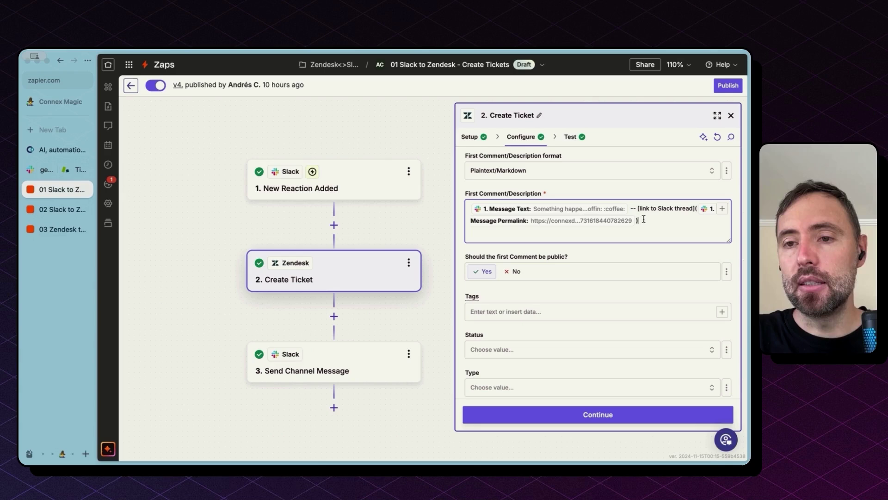
{"action": "type", "text": "[]"}
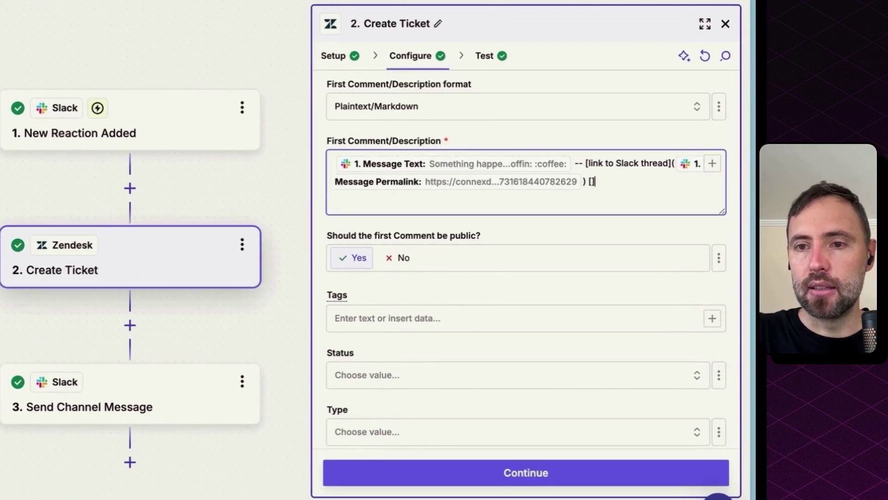
{"action": "type", "text": "dsfdfs"}
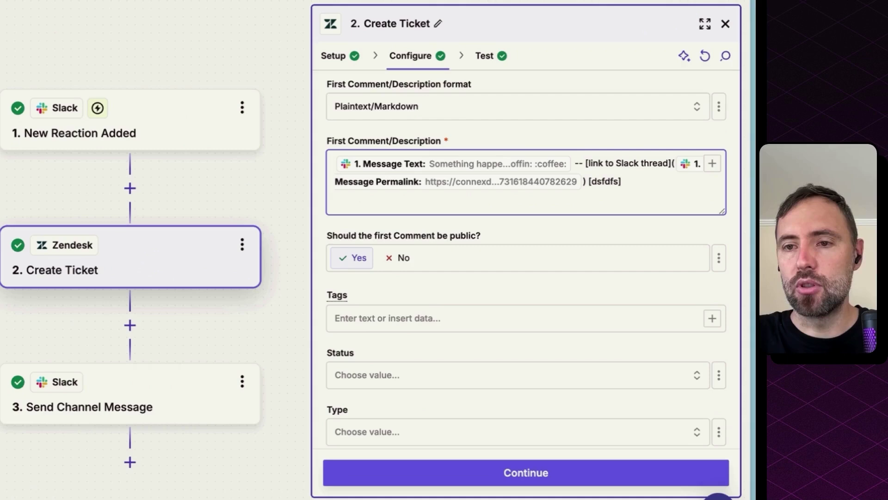
{"action": "type", "text": "()"}
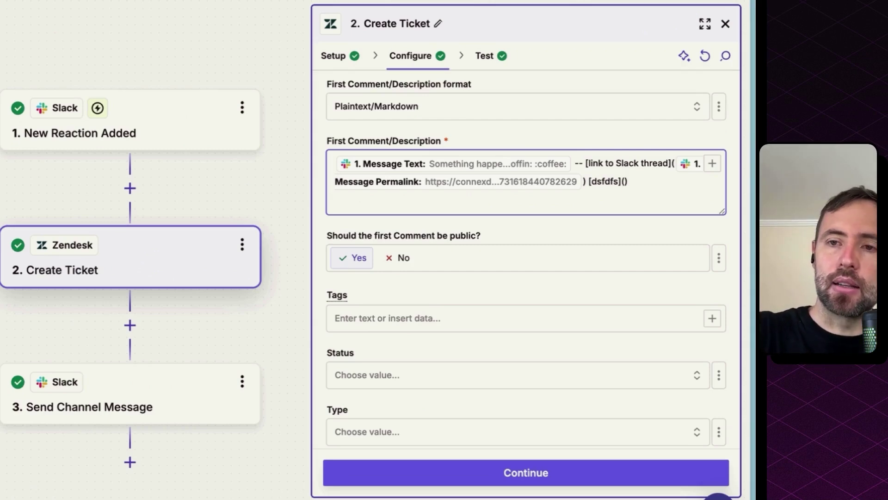
{"action": "type", "text": "link"}
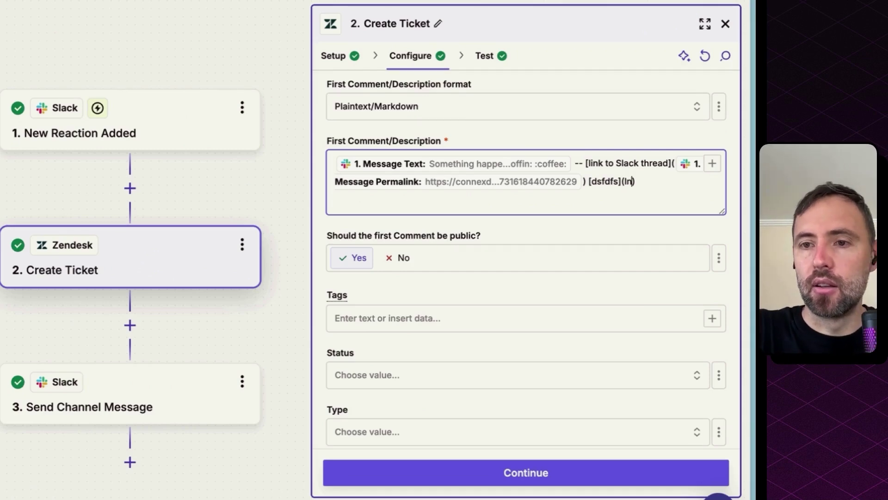
Step: Delete the sample Markdown link from the First Comment/Description
{"action": "left_click_drag", "start_coordinate": [649, 190], "coordinate": [694, 209]}
{"action": "key", "text": "BackSpace"}
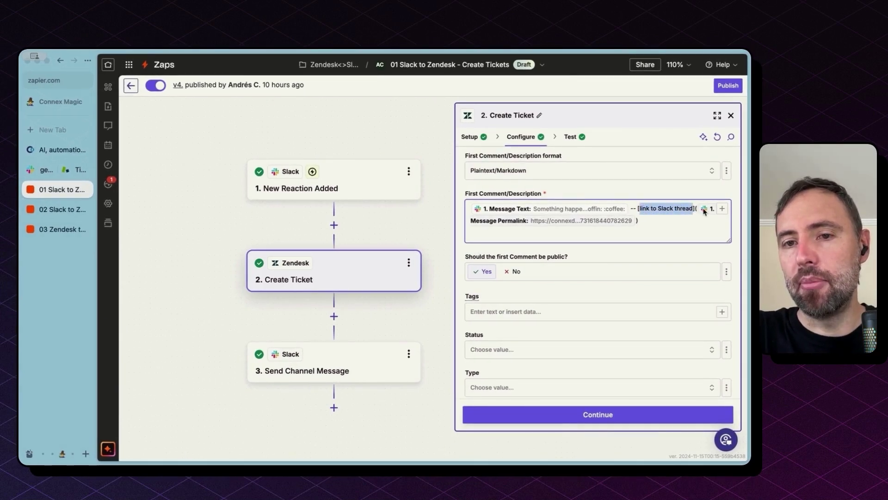
{"action": "left_click", "coordinate": [651, 224]}
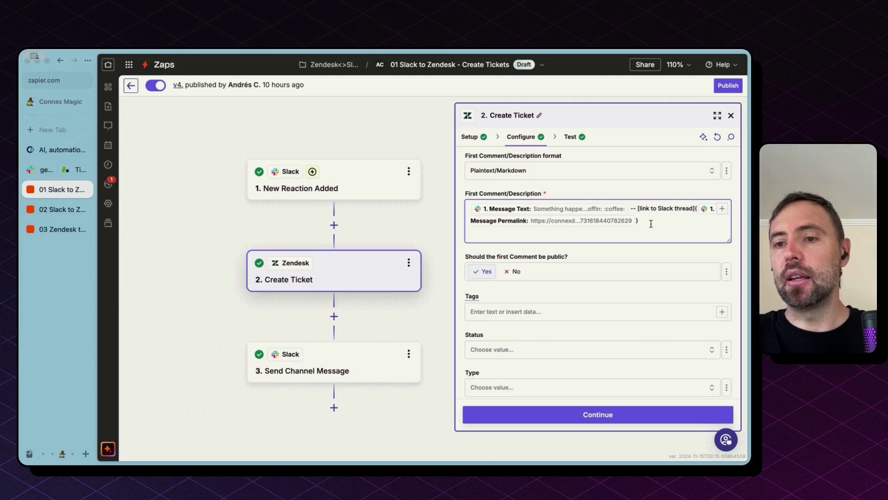
Step: Examine the remaining Create Ticket fields, especially External ID and its help note, and continue past the test to Send Channel Message
{"action": "scroll", "coordinate": [652, 225], "scroll_direction": "down", "scroll_amount": 10}
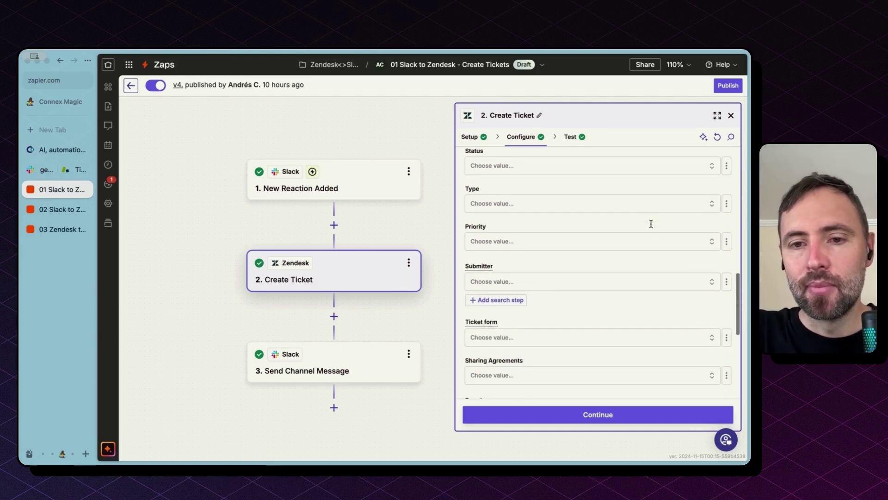
{"action": "scroll", "coordinate": [653, 227], "scroll_direction": "down", "scroll_amount": 3}
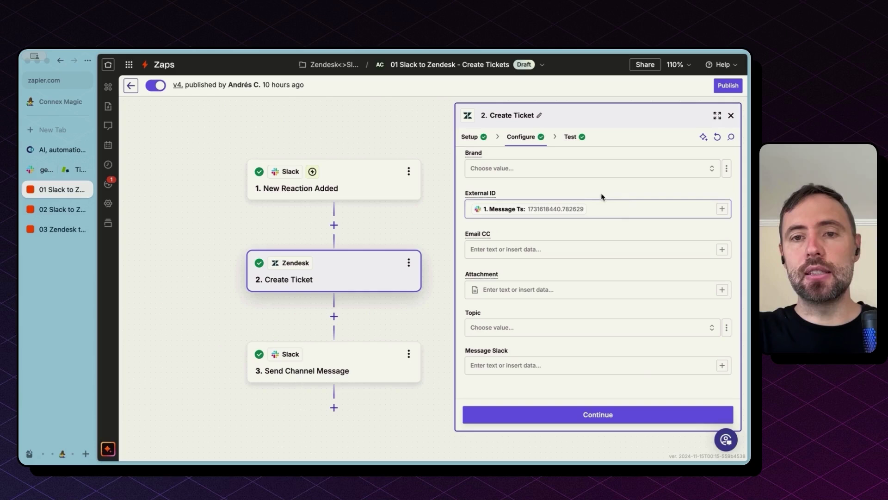
{"action": "mouse_move", "coordinate": [493, 192]}
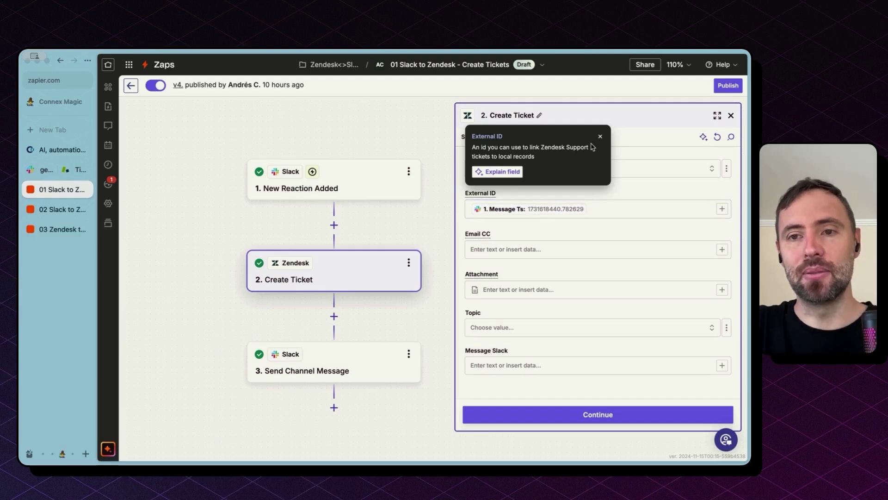
{"action": "left_click", "coordinate": [526, 418]}
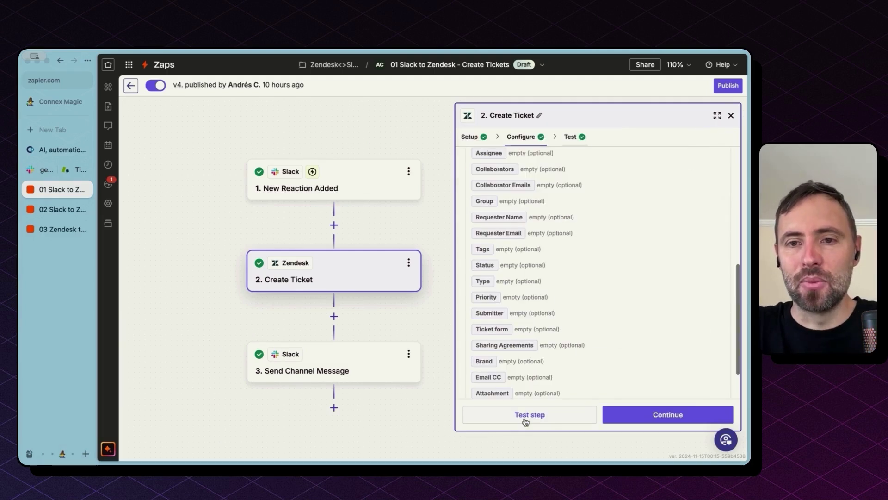
{"action": "left_click", "coordinate": [616, 415]}
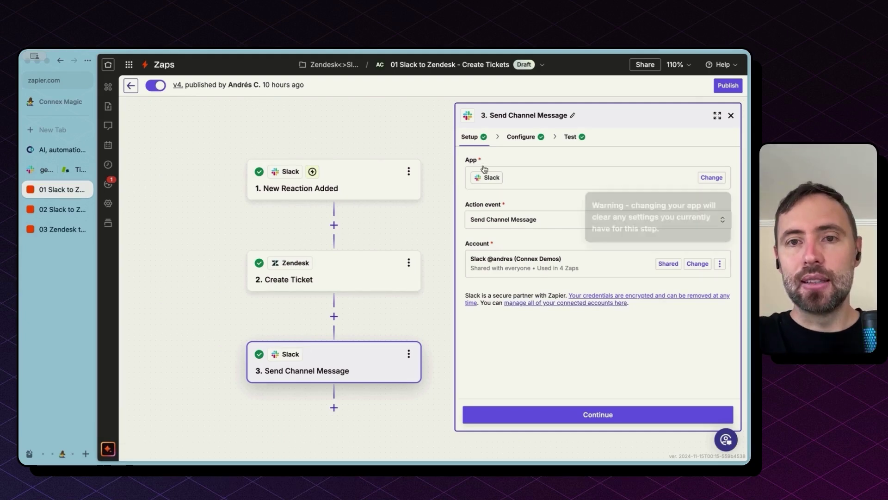
Step: Open the Send Channel Message configuration and examine the Channel field's Static and Custom options and its mapped channel ID
{"action": "left_click", "coordinate": [558, 414]}
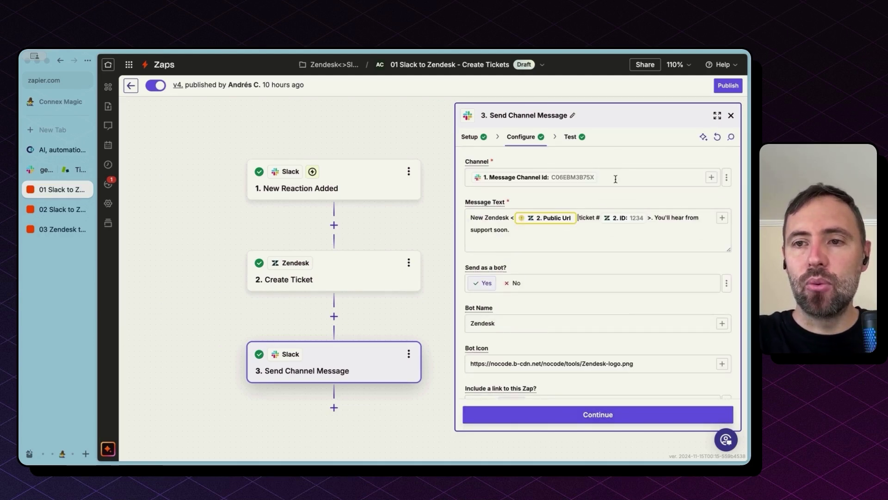
{"action": "left_click", "coordinate": [726, 177]}
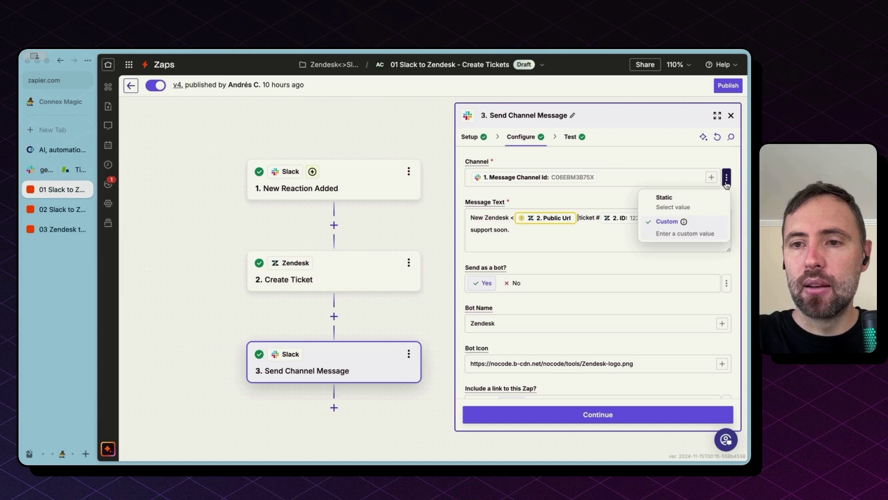
{"action": "left_click", "coordinate": [669, 184]}
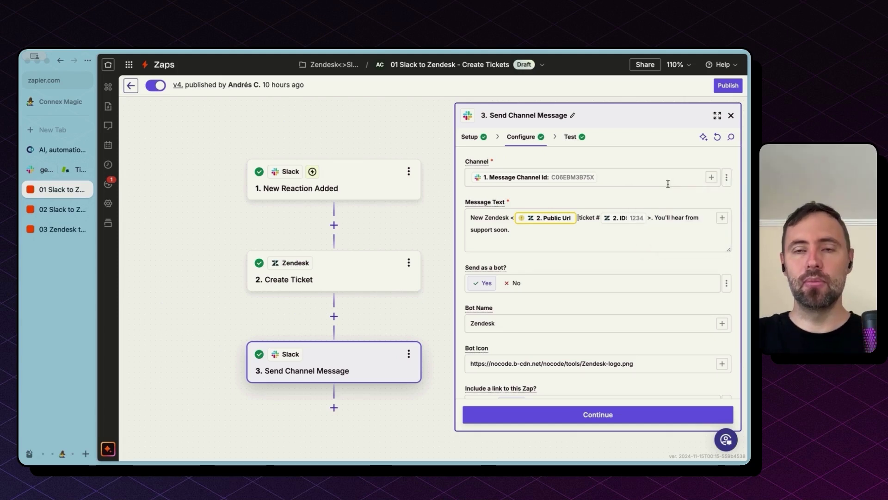
{"action": "left_click", "coordinate": [727, 178]}
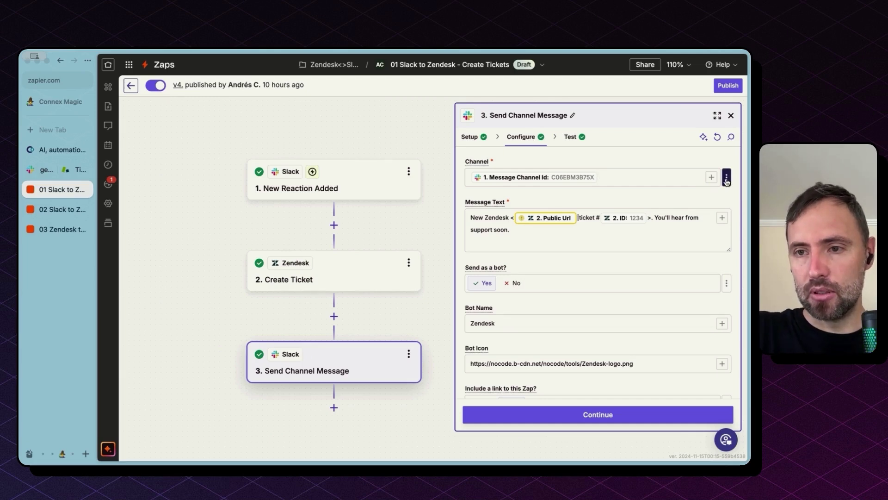
{"action": "left_click", "coordinate": [726, 180]}
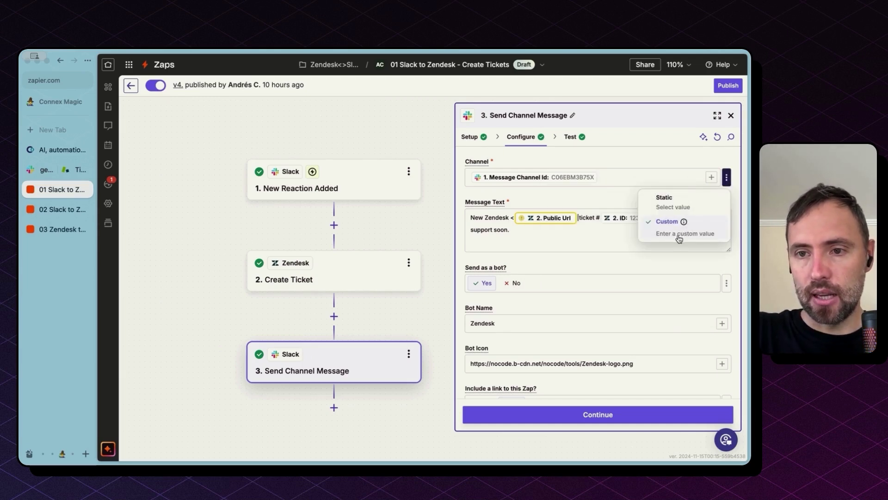
{"action": "left_click", "coordinate": [701, 179]}
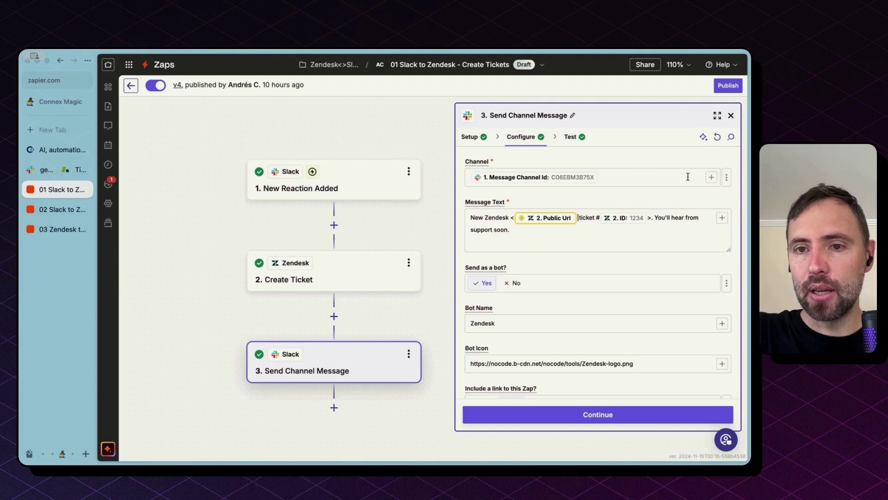
{"action": "left_click", "coordinate": [631, 177]}
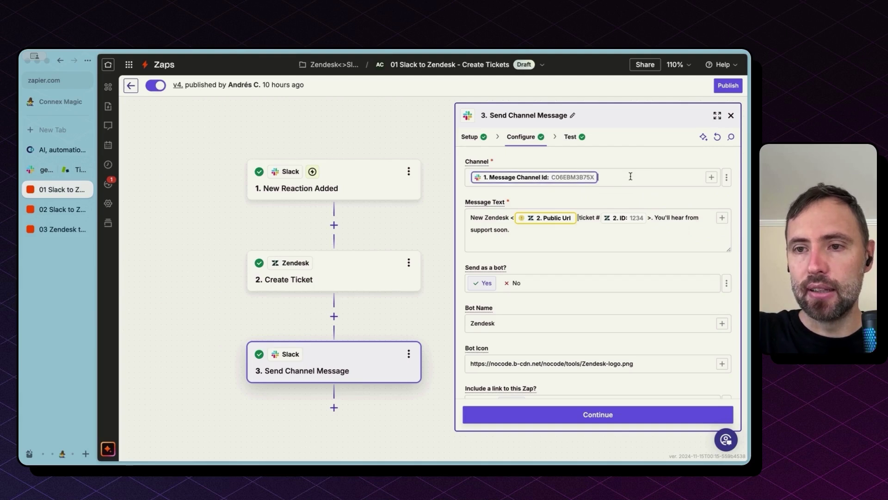
Step: Examine the Message Text and add the sample Slack link "<link|text>" at its end
{"action": "left_click", "coordinate": [486, 213]}
{"action": "triple_click", "coordinate": [486, 213]}
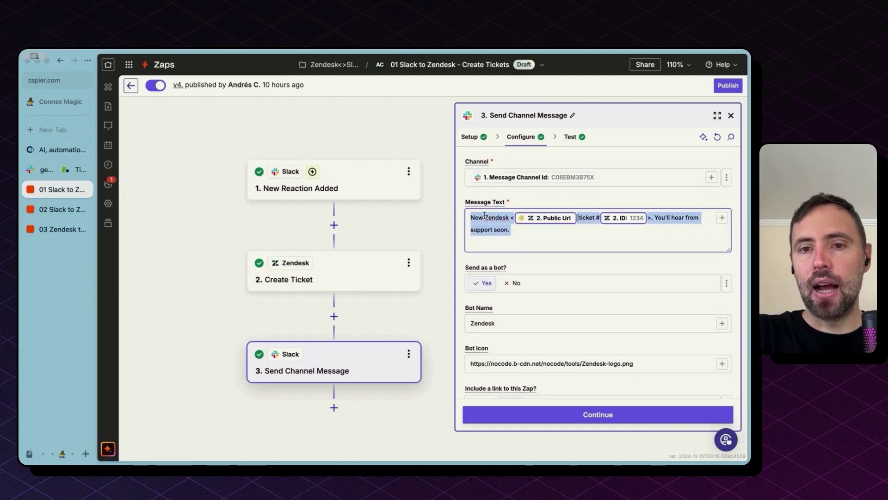
{"action": "left_click", "coordinate": [524, 244]}
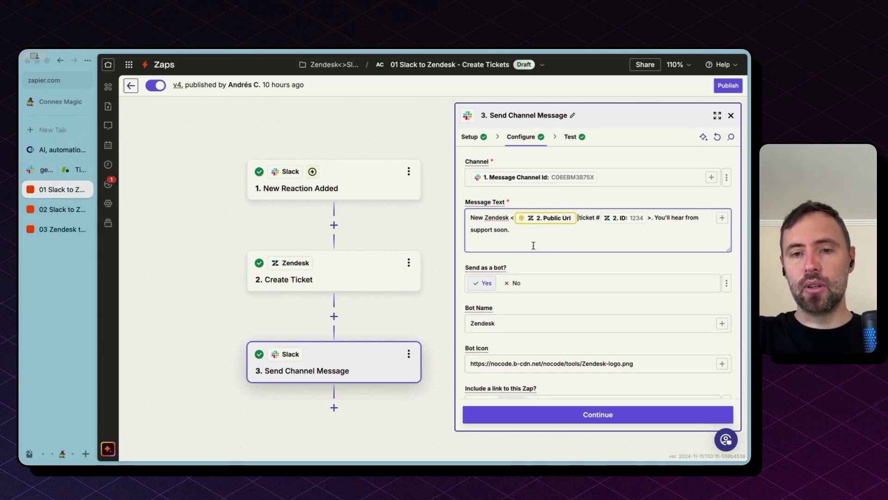
{"action": "type", "text": "<>"}
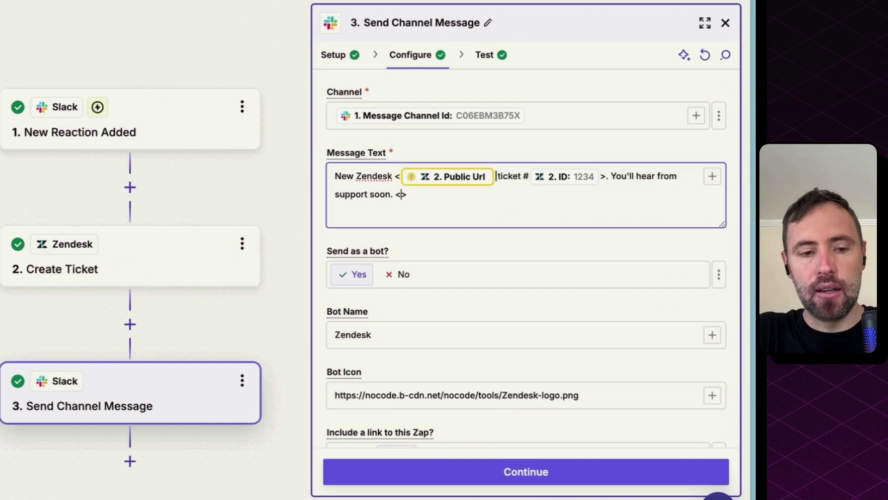
{"action": "key", "text": "Left"}
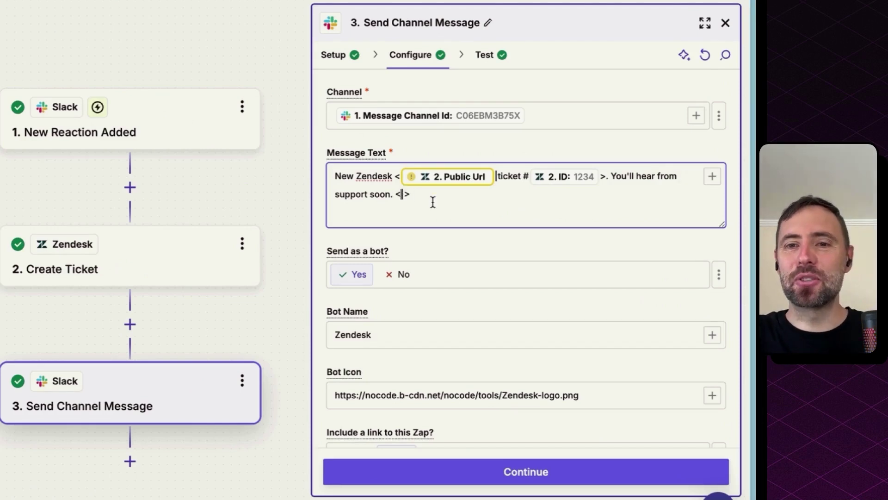
{"action": "type", "text": "link"}
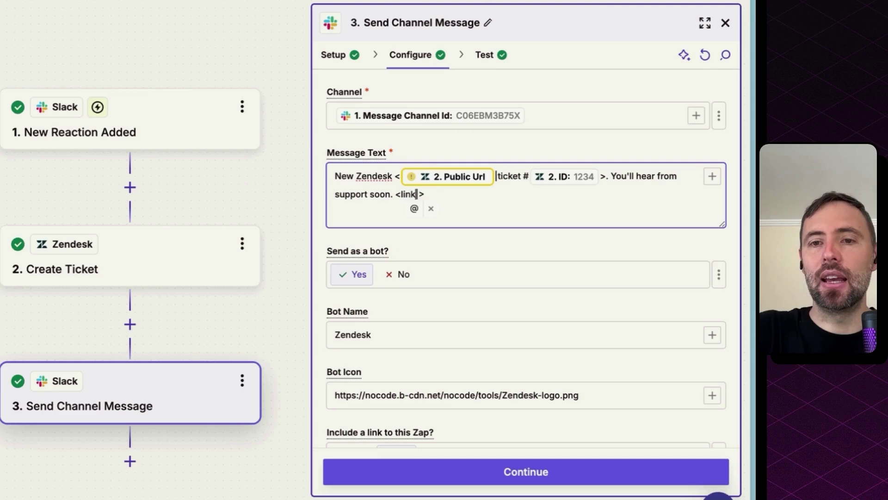
{"action": "type", "text": "|text"}
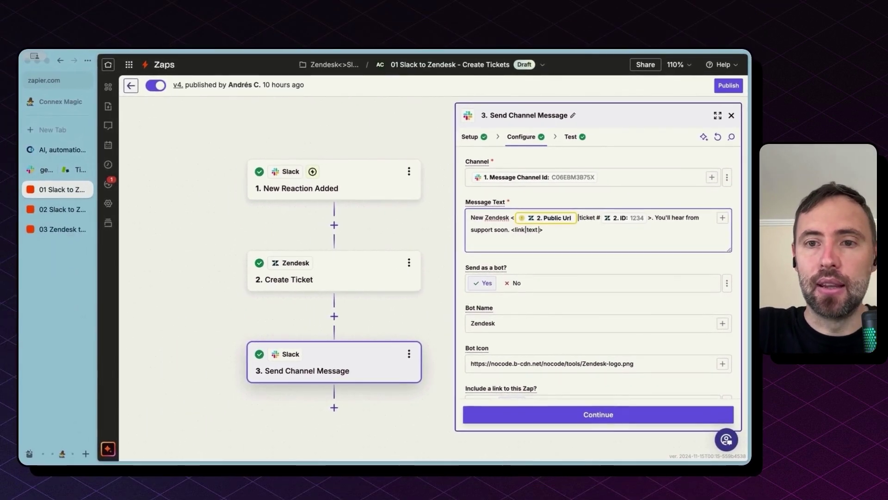
Step: Delete the sample link from the end of the Message Text
{"action": "key", "text": "BackSpace"}
{"action": "key", "text": "BackSpace"}
{"action": "key", "text": "BackSpace"}
{"action": "key", "text": "BackSpace"}
{"action": "key", "text": "BackSpace"}
{"action": "key", "text": "BackSpace"}
{"action": "key", "text": "BackSpace"}
{"action": "key", "text": "BackSpace"}
{"action": "key", "text": "BackSpace"}
{"action": "key", "text": "BackSpace"}
{"action": "key", "text": "BackSpace"}
{"action": "key", "text": "BackSpace"}
{"action": "key", "text": "BackSpace"}
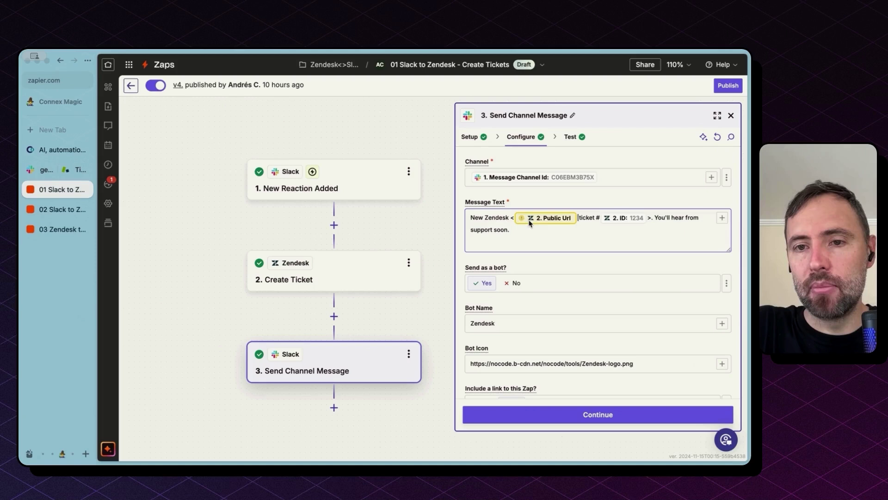
Step: Compare the linked ticket wording in the Message Text with the Zendesk reply in the Slack thread, and return to the Zap
{"action": "double_click", "coordinate": [585, 219]}
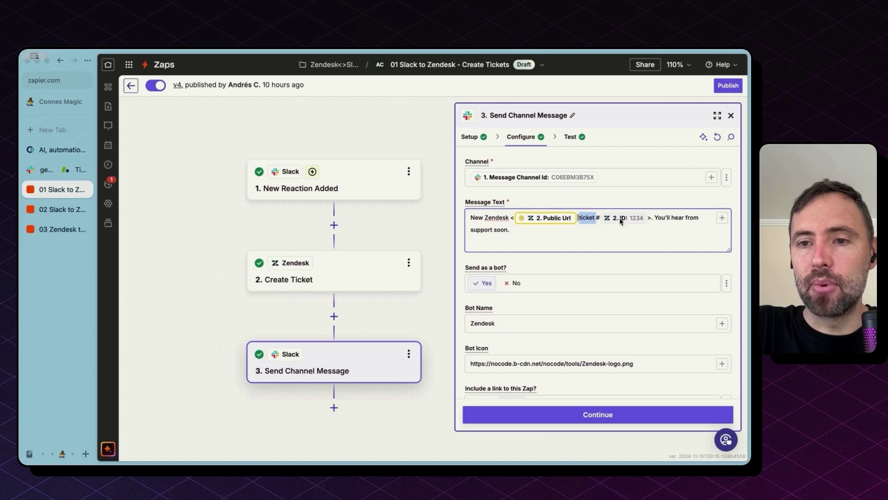
{"action": "left_click", "coordinate": [625, 236]}
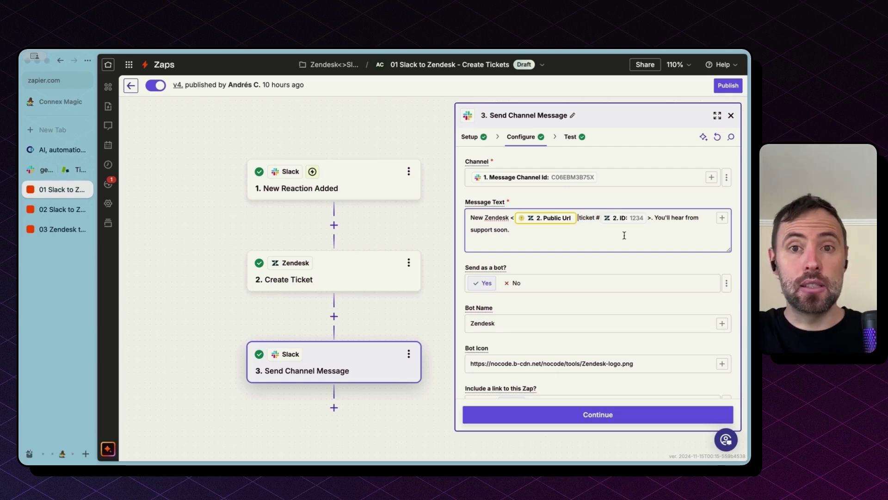
{"action": "key", "text": "ctrl+Tab"}
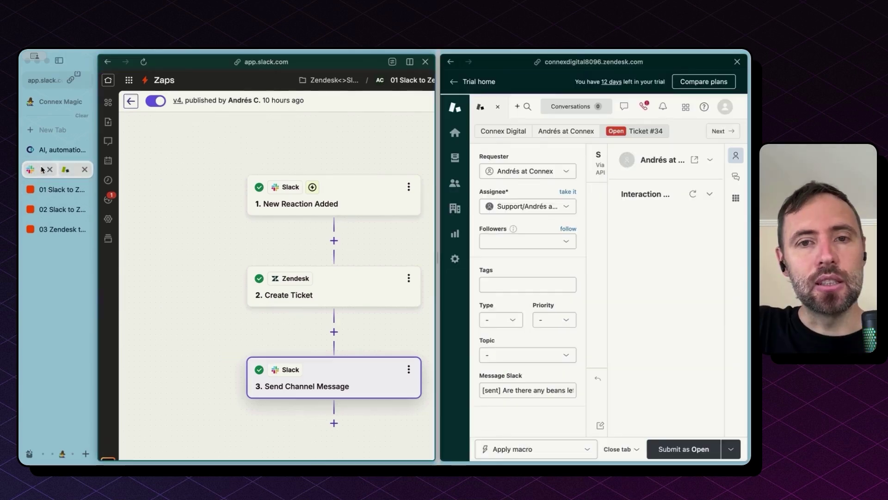
{"action": "left_click", "coordinate": [363, 368]}
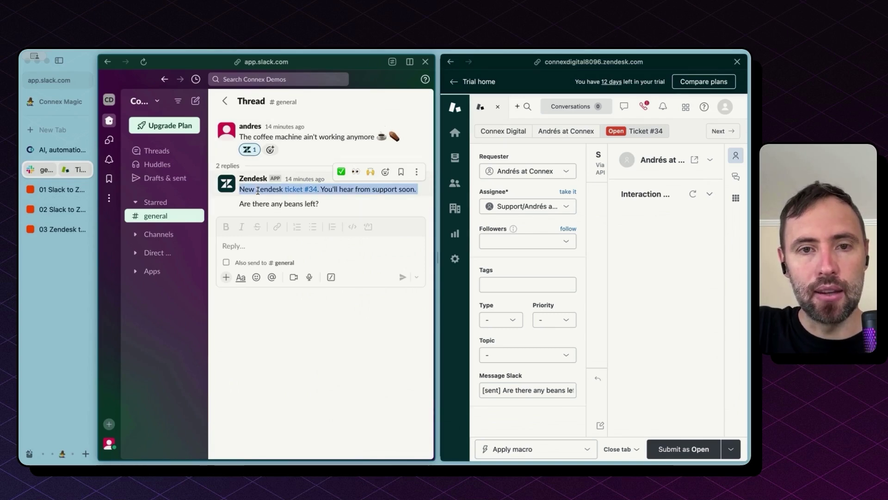
{"action": "key", "text": "ctrl+Tab"}
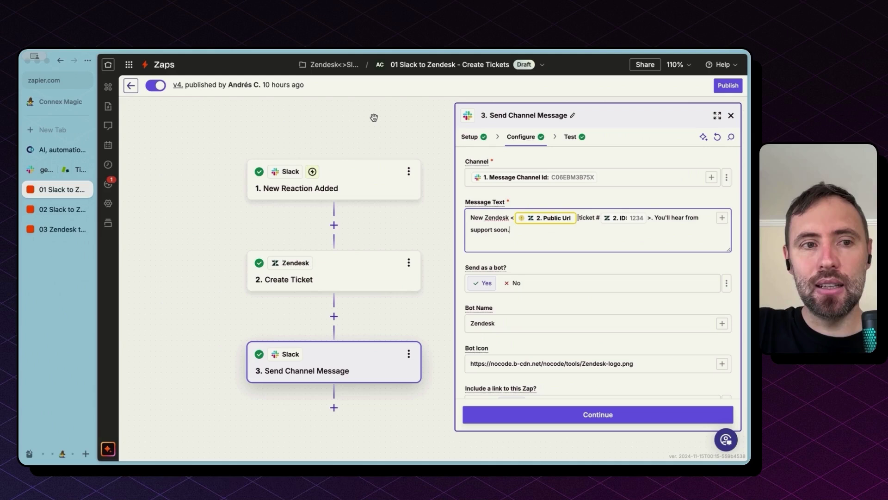
Step: Open the Zap "02 Slack to Zendesk - New Messages" for editing and show its New Message Posted to Channel trigger
{"action": "left_click", "coordinate": [60, 210]}
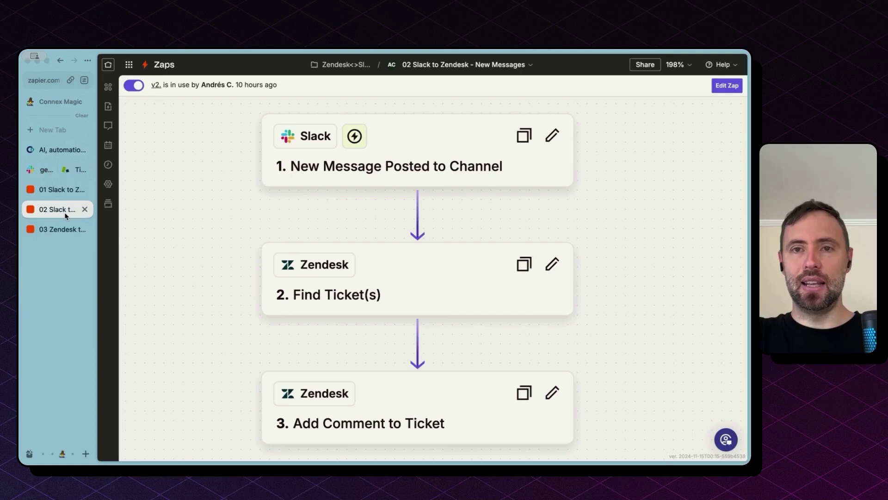
{"action": "left_click", "coordinate": [727, 87]}
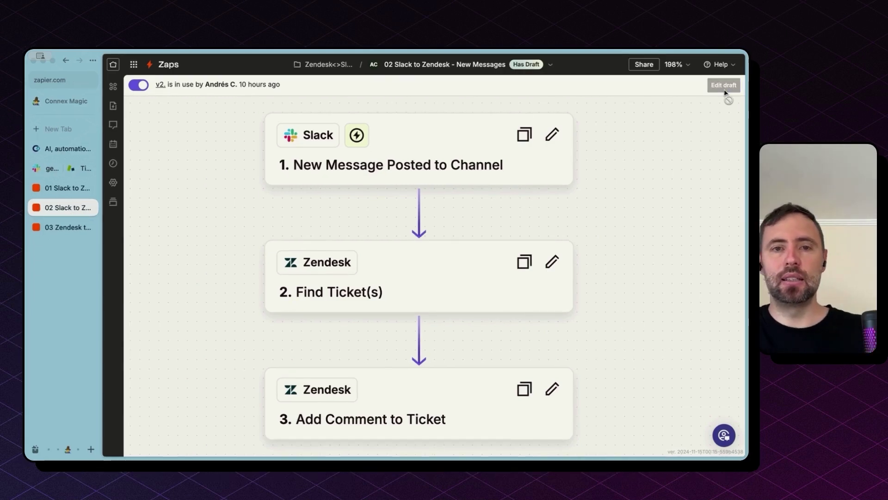
{"action": "left_click", "coordinate": [429, 158]}
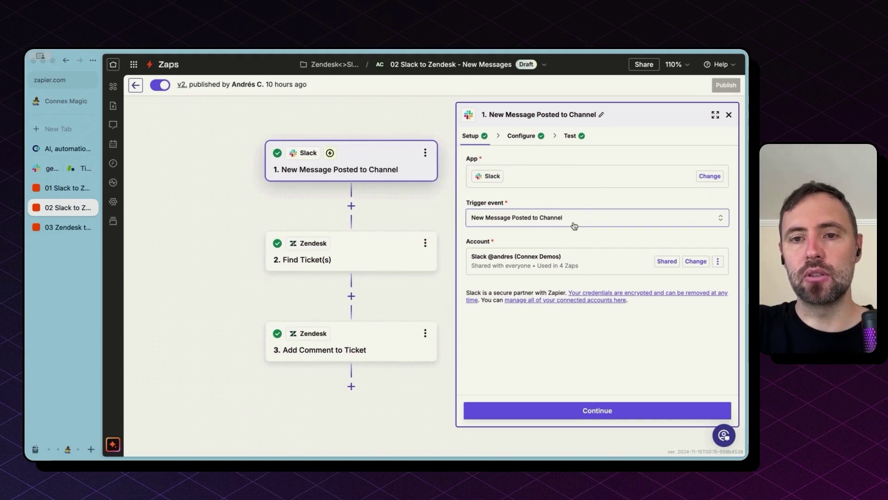
Step: Examine the trigger's channel and bot message settings and its Message A test record, and continue to Find Ticket(s)
{"action": "left_click", "coordinate": [602, 409]}
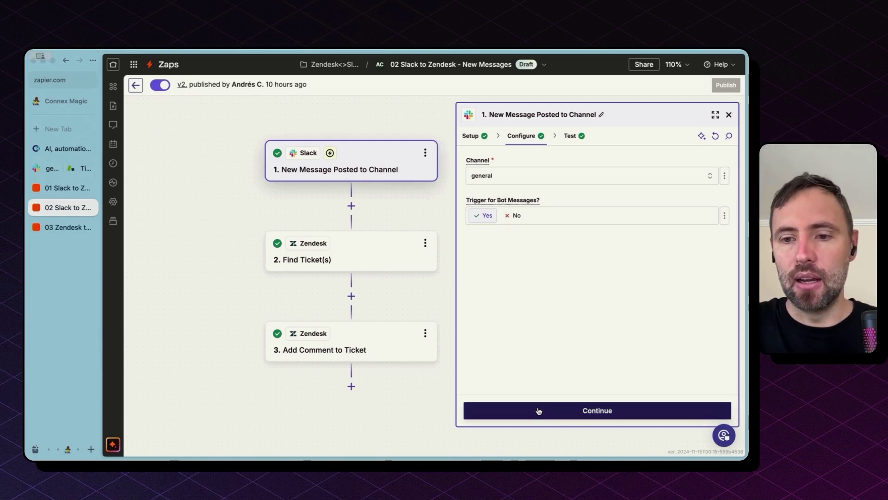
{"action": "left_click", "coordinate": [539, 411]}
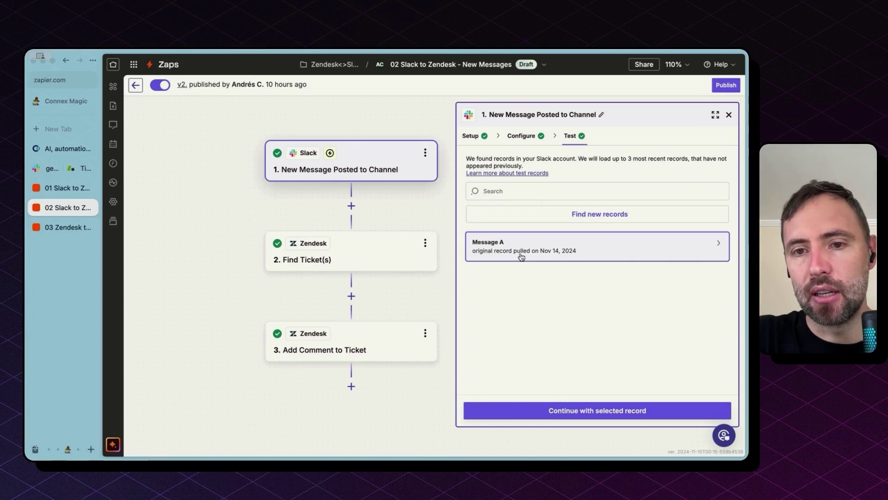
{"action": "mouse_move", "coordinate": [521, 257]}
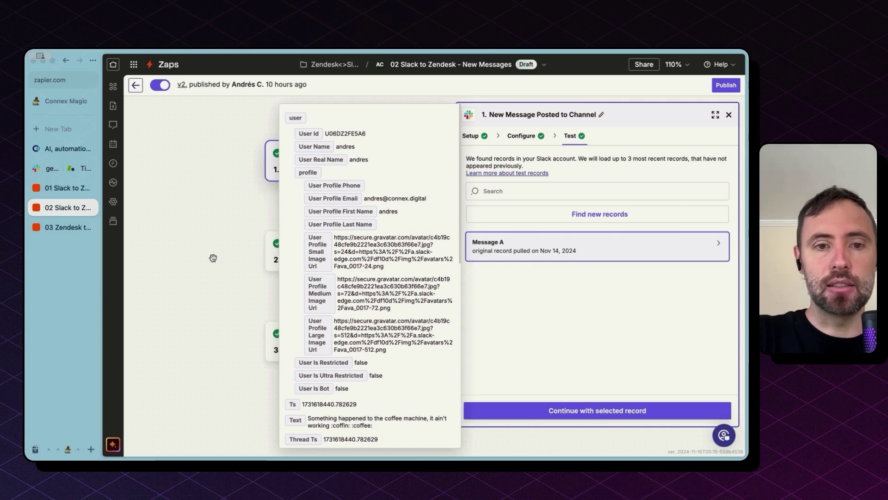
{"action": "left_click", "coordinate": [570, 412]}
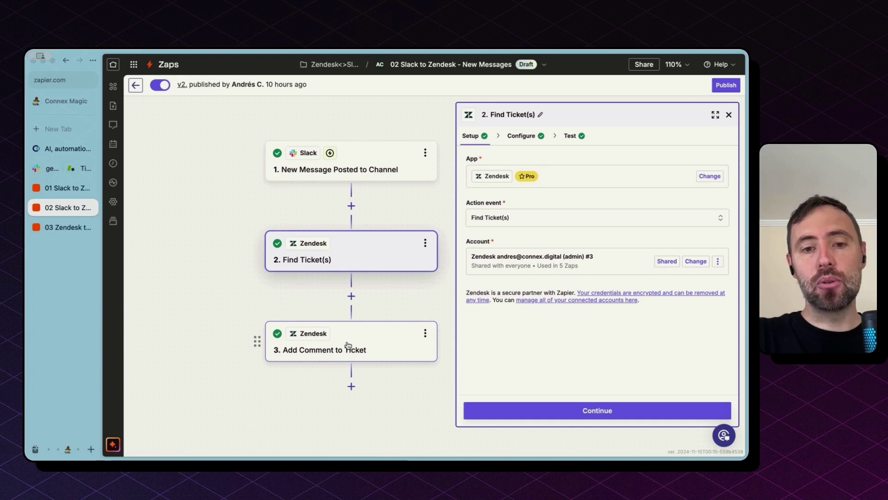
Step: Examine the ticket and comment fields in the Add Comment to Ticket configuration, and return to the Find Ticket(s) step
{"action": "left_click", "coordinate": [348, 344]}
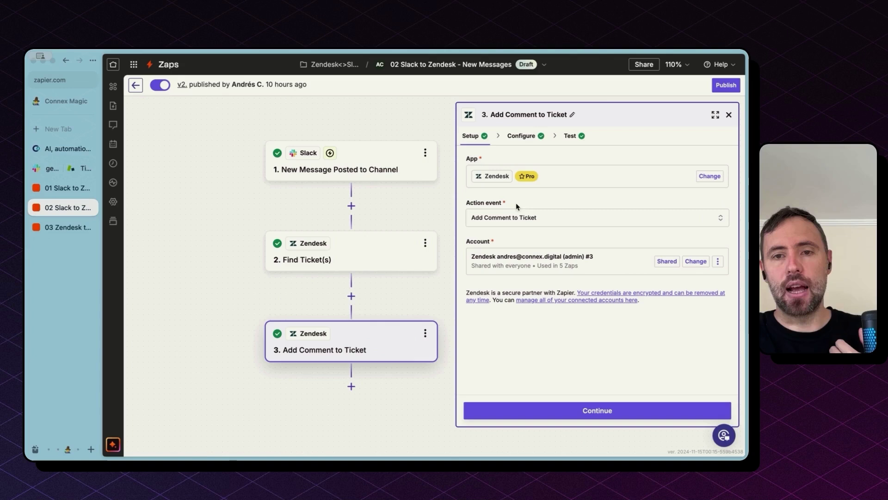
{"action": "left_click", "coordinate": [527, 137]}
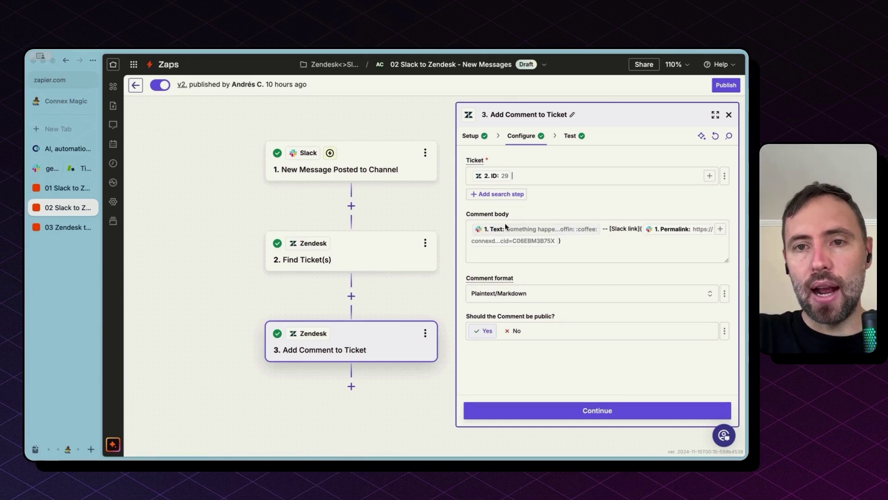
{"action": "left_click", "coordinate": [367, 256]}
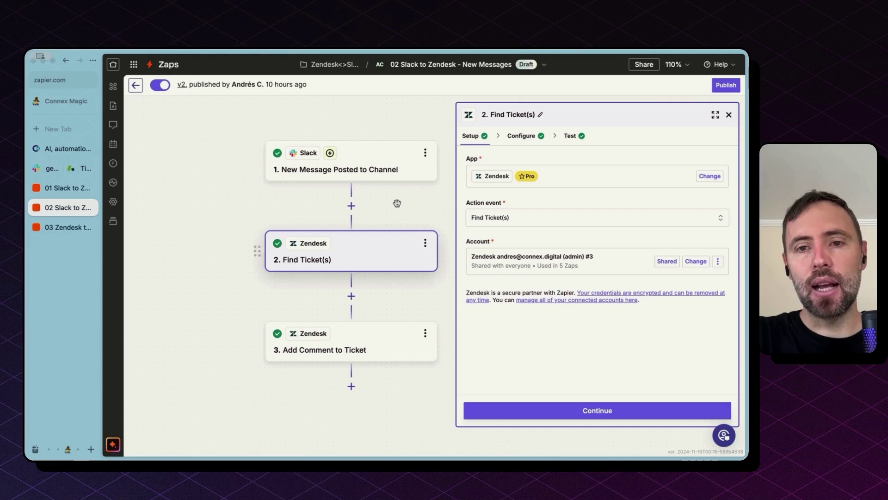
Step: Open the Find Ticket(s) configuration and examine the external_id prefix in the Search API Query
{"action": "left_click", "coordinate": [565, 412]}
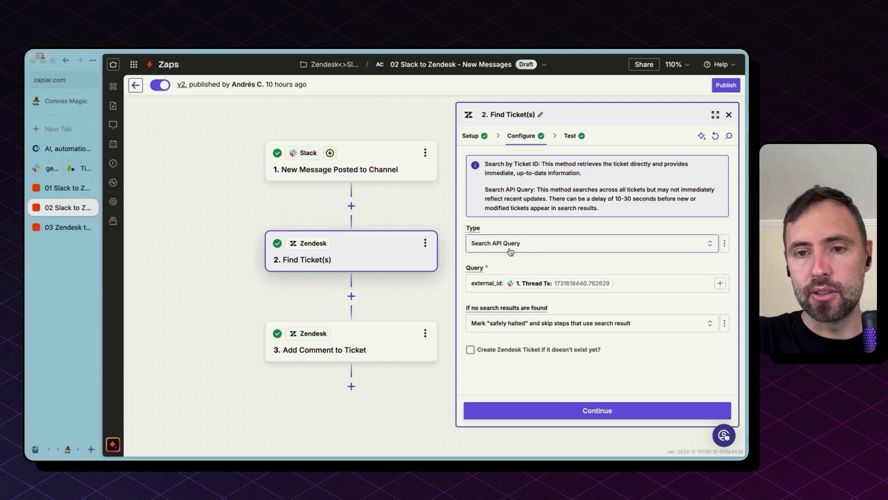
{"action": "double_click", "coordinate": [480, 283]}
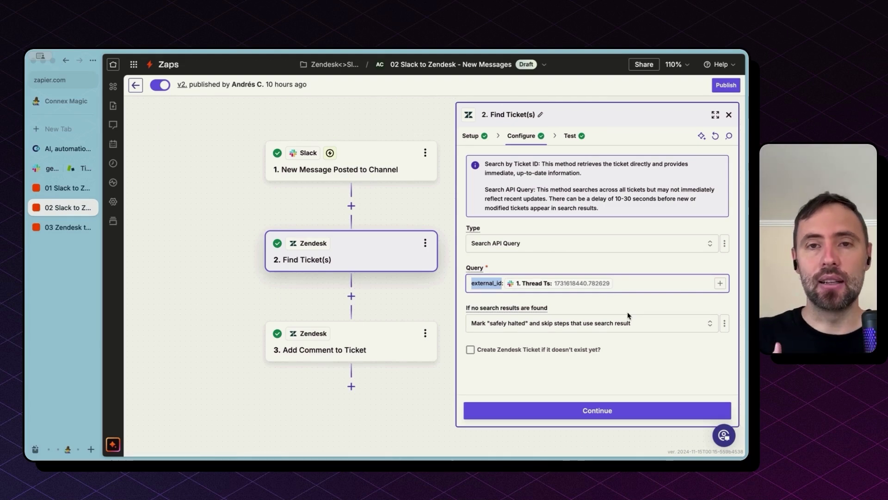
{"action": "left_click", "coordinate": [472, 283]}
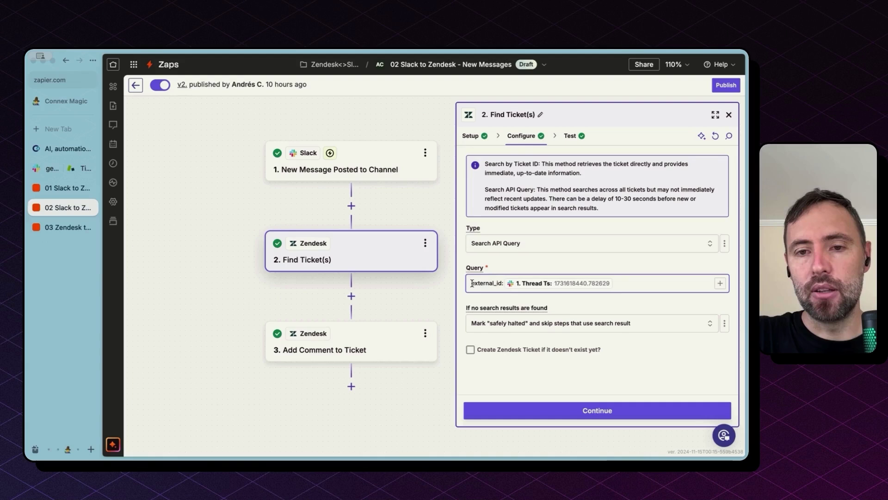
{"action": "left_click_drag", "start_coordinate": [472, 283], "coordinate": [505, 284]}
{"action": "left_click", "coordinate": [505, 285]}
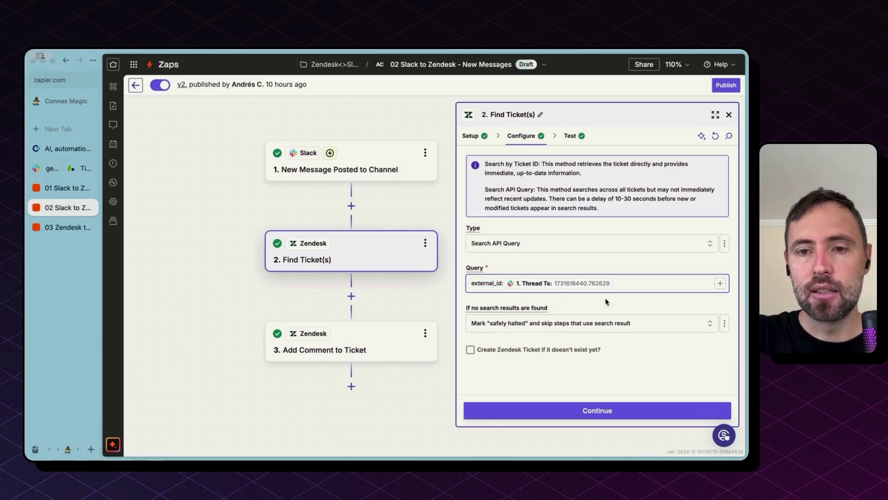
Step: Search the data available for the Query field for "ts" and "thread" to locate Thread Ts, and close the list without inserting anything
{"action": "left_click", "coordinate": [720, 284]}
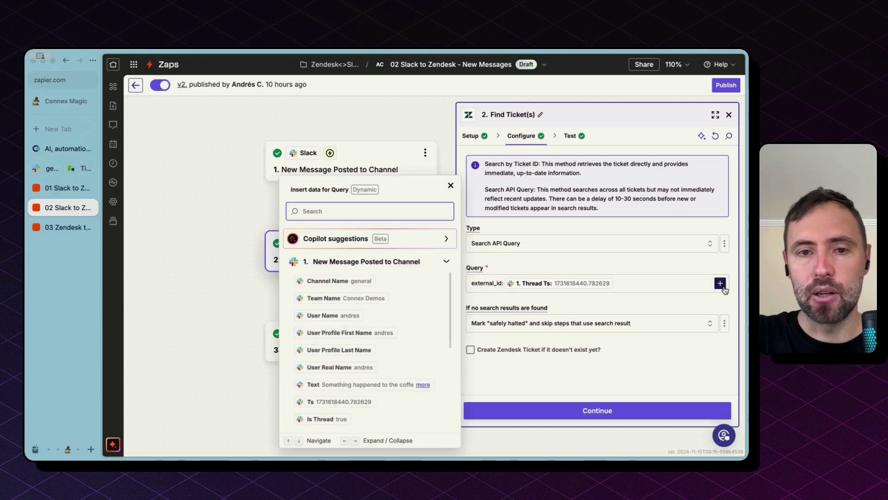
{"action": "type", "text": "ts"}
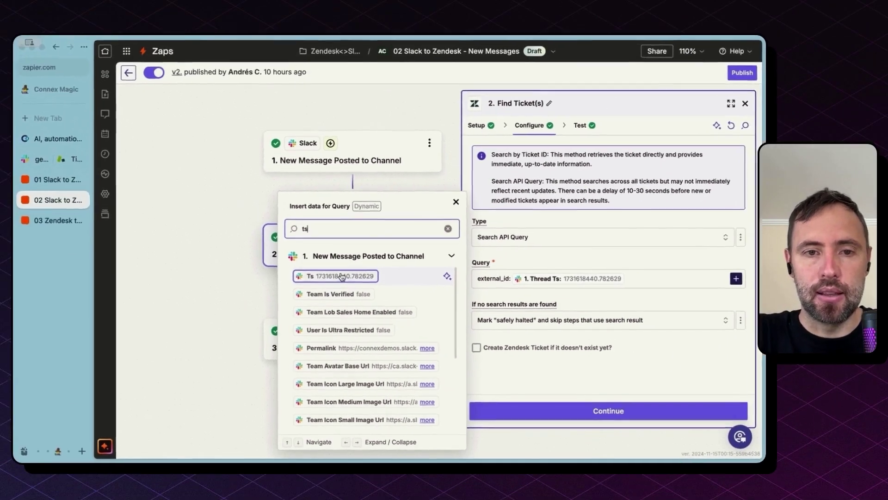
{"action": "key", "text": "BackSpace"}
{"action": "key", "text": "BackSpace"}
{"action": "type", "text": "t"}
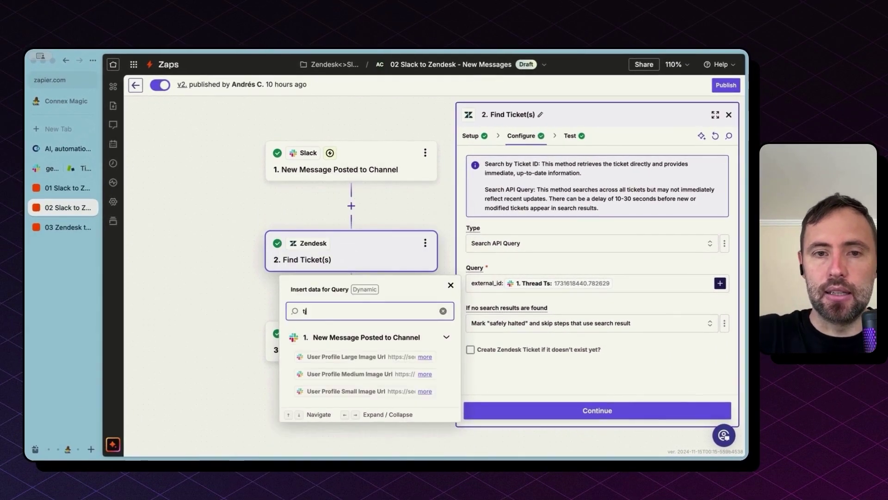
{"action": "type", "text": "hrea"}
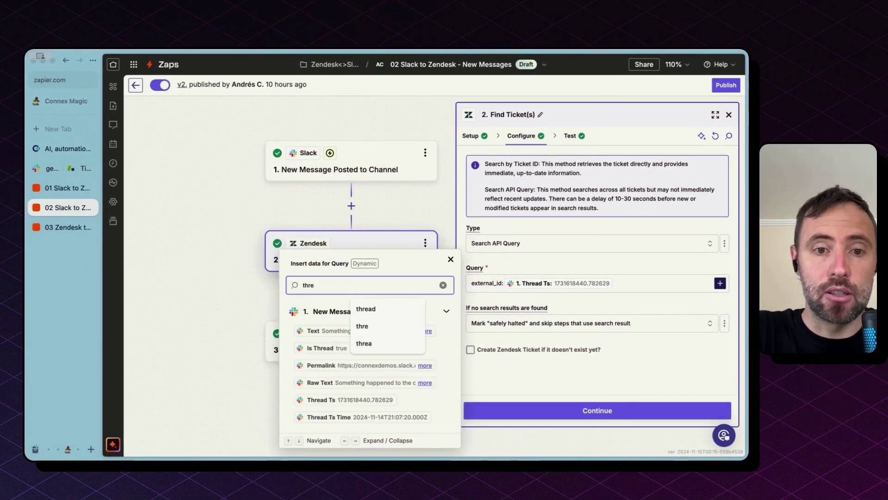
{"action": "type", "text": "d"}
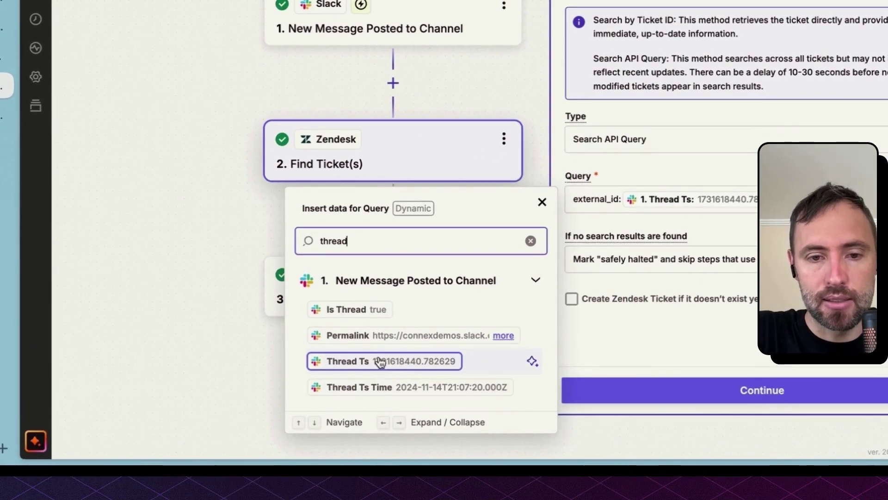
{"action": "left_click", "coordinate": [633, 365]}
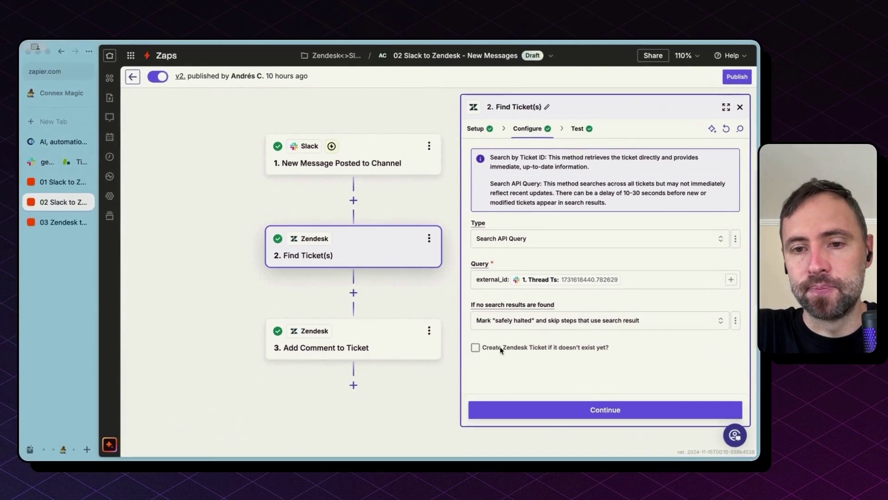
Step: Open the Find Ticket(s) test results and examine the found ticket's ID and External Id
{"action": "left_click", "coordinate": [569, 414]}
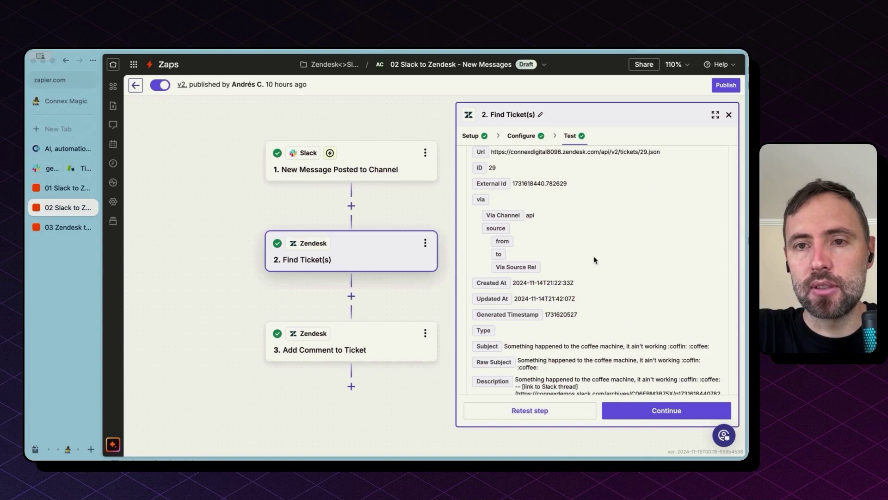
{"action": "scroll", "coordinate": [500, 289], "scroll_direction": "down", "scroll_amount": 4}
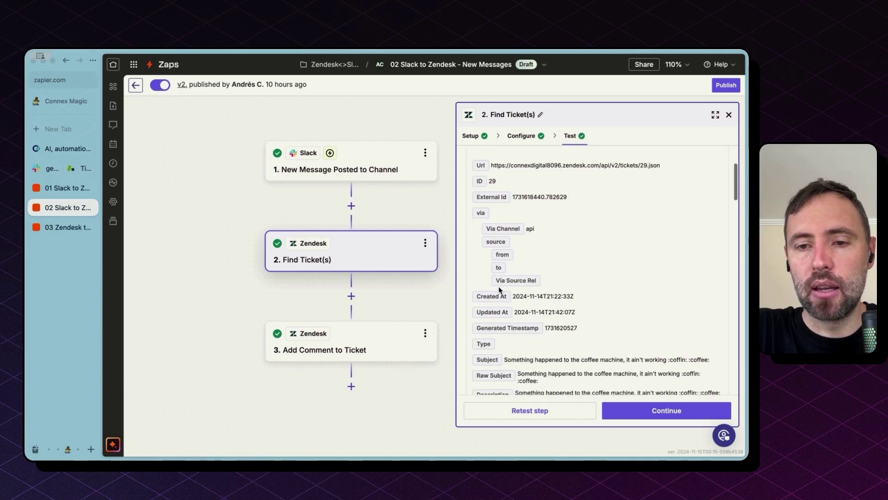
{"action": "double_click", "coordinate": [492, 200]}
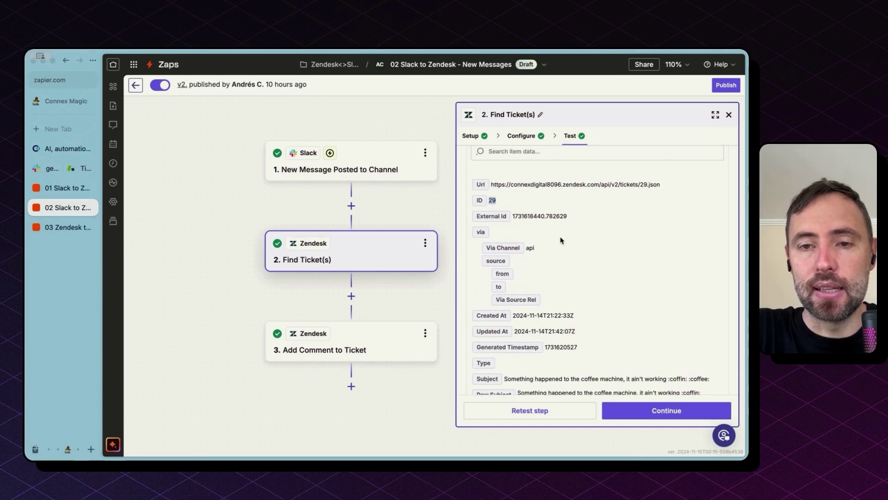
Step: Open the Add Comment to Ticket configuration and examine the ticket ID, message text and Slack link in the comment body
{"action": "left_click", "coordinate": [340, 349]}
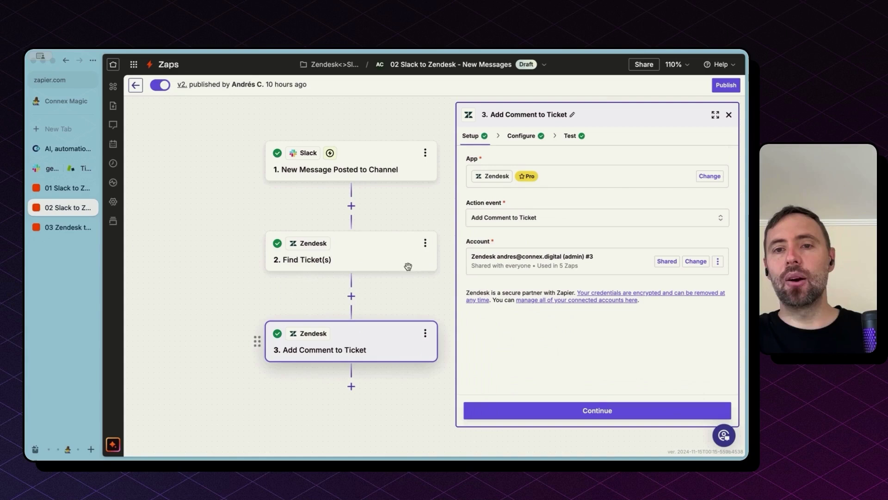
{"action": "left_click", "coordinate": [533, 137]}
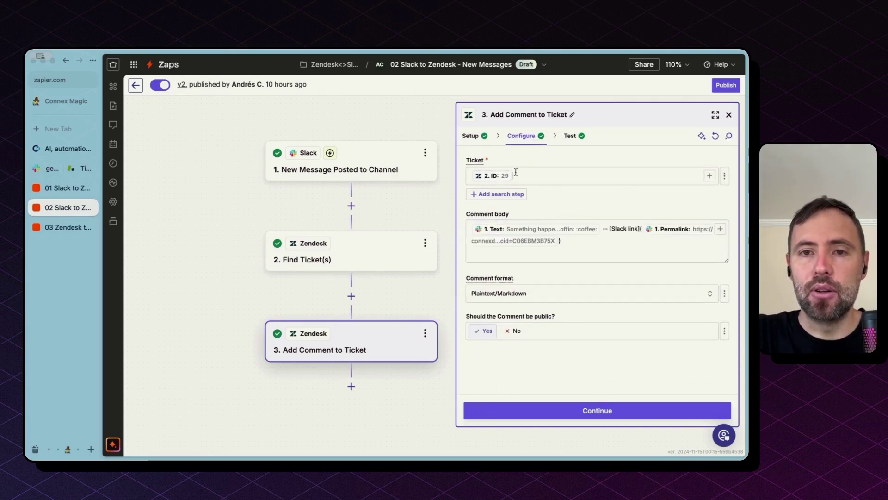
{"action": "left_click", "coordinate": [548, 239]}
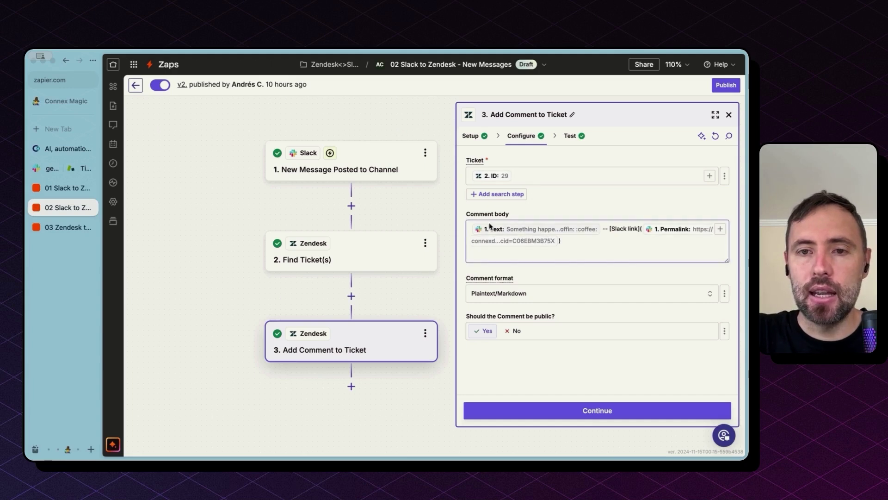
{"action": "left_click", "coordinate": [596, 234]}
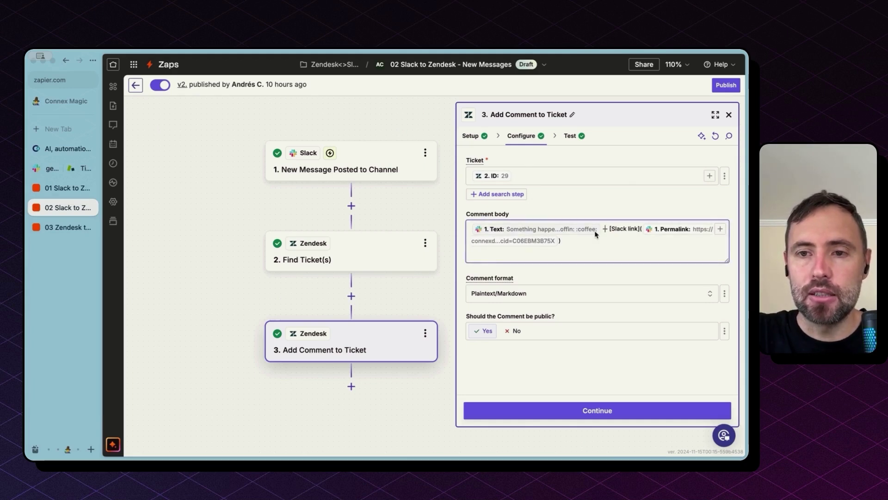
{"action": "left_click", "coordinate": [619, 228]}
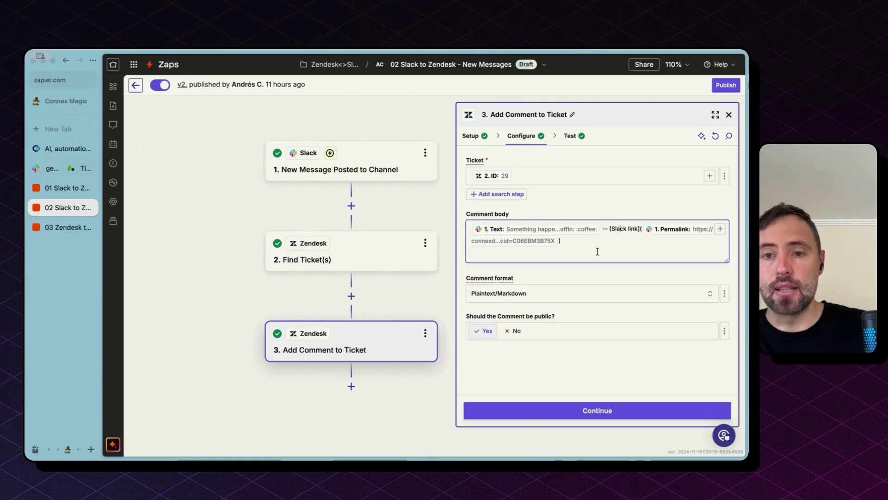
Step: Check the test result of the Add Comment to Ticket step and publish a new version of the Zap without a version name
{"action": "left_click", "coordinate": [588, 409]}
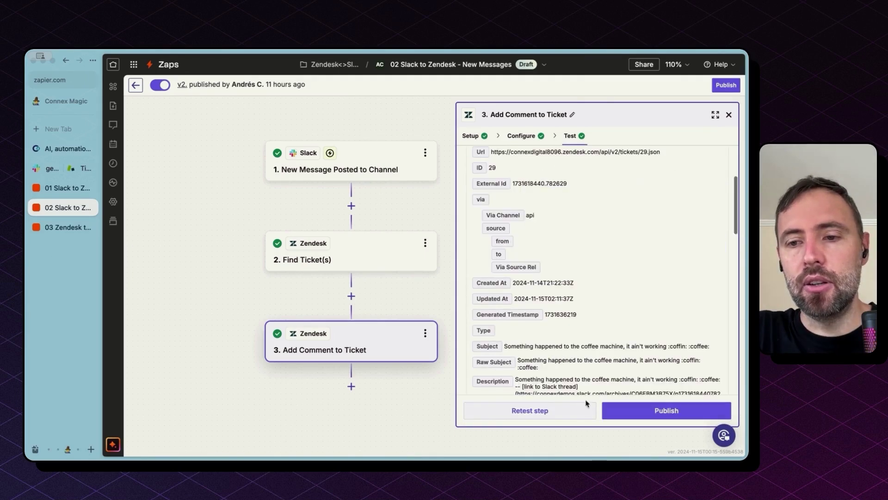
{"action": "left_click", "coordinate": [668, 411]}
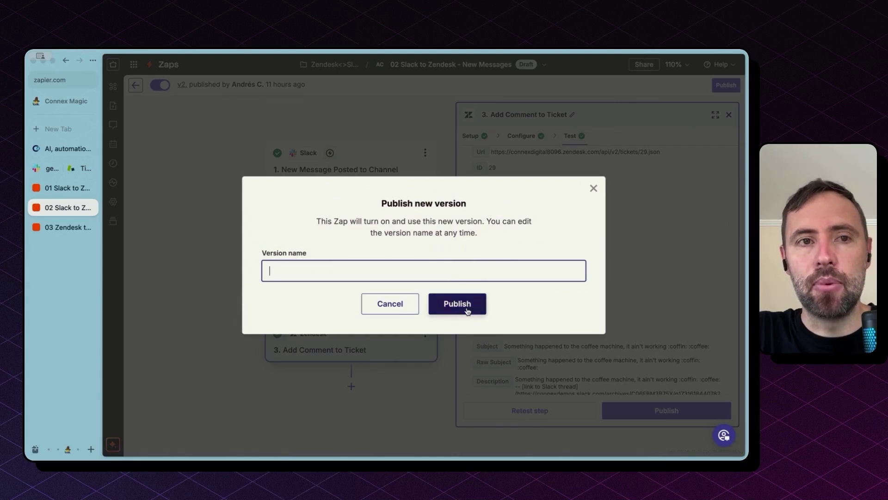
{"action": "left_click", "coordinate": [467, 308]}
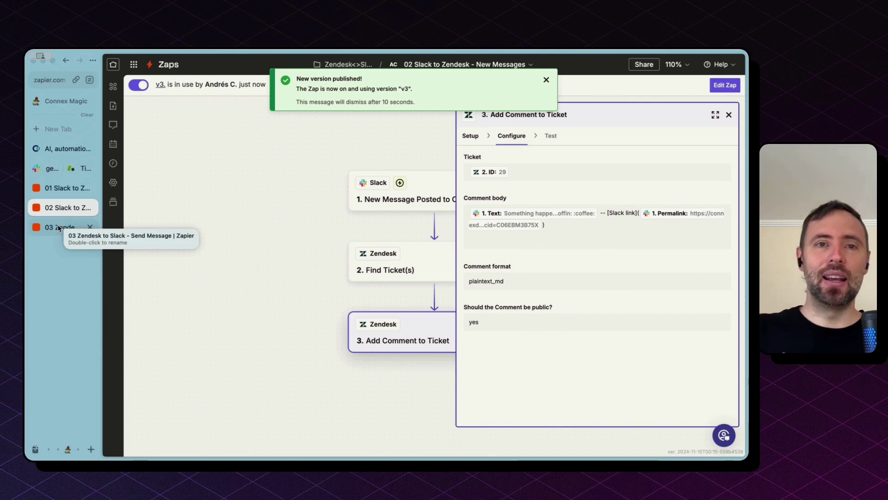
Step: Switch to the "03 Zendesk to Slack - Send Message" Zap, look at its trigger and Send Channel Message step, and open the Zap for editing
{"action": "left_click", "coordinate": [59, 227]}
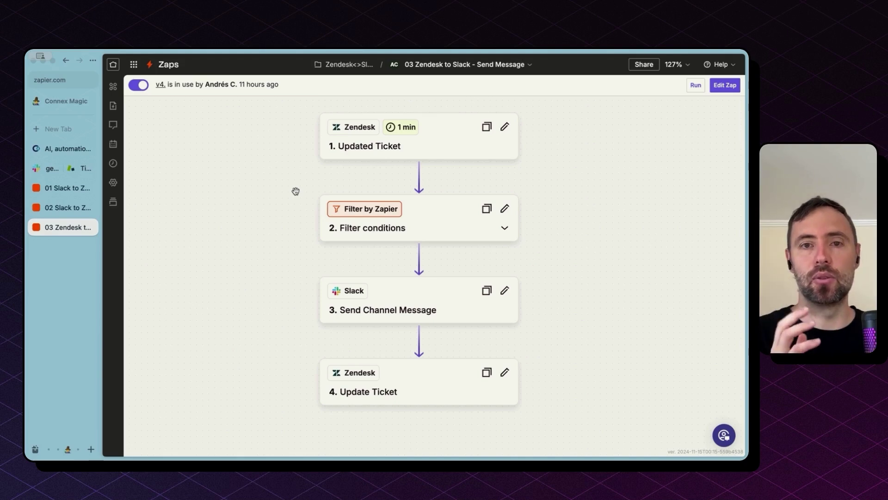
{"action": "left_click", "coordinate": [336, 154]}
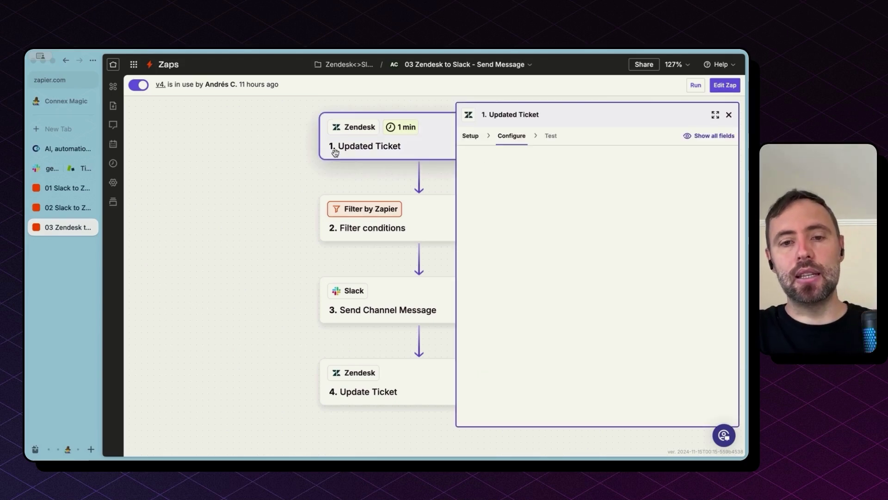
{"action": "left_click", "coordinate": [414, 307]}
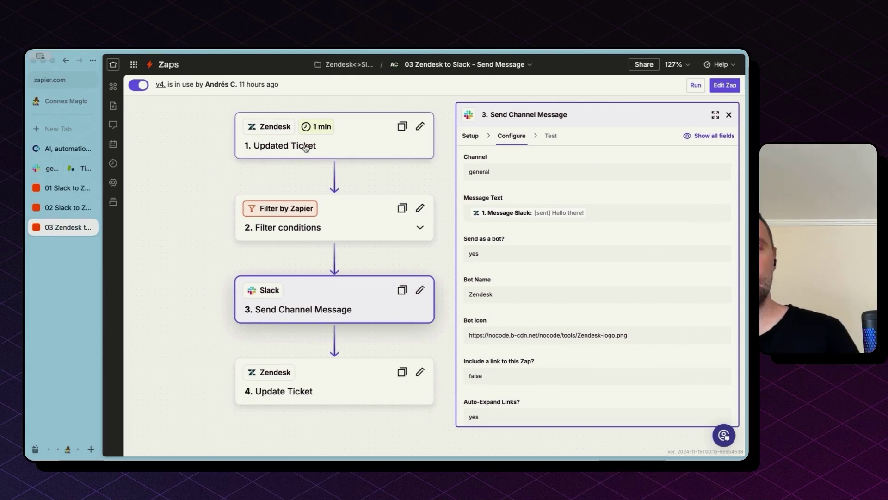
{"action": "left_click", "coordinate": [305, 147]}
{"action": "left_click", "coordinate": [725, 85]}
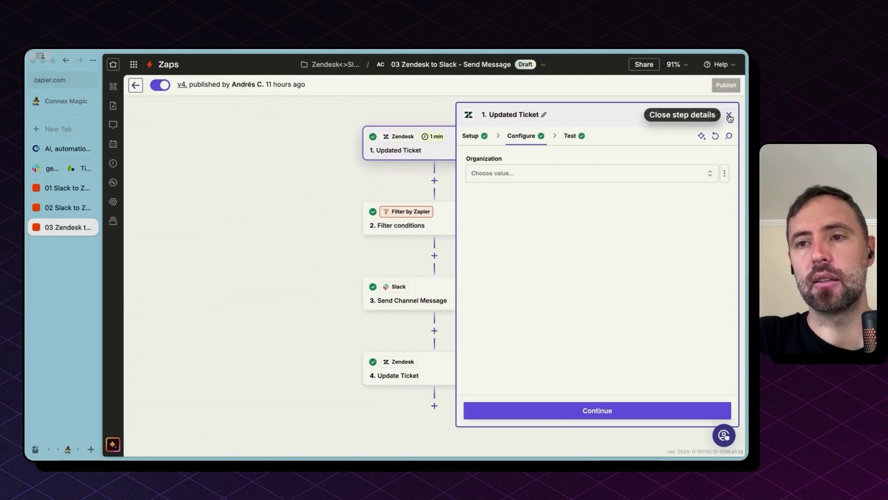
Step: Review the Updated Ticket trigger's setup and Organization setting, and continue to its test records
{"action": "left_click", "coordinate": [311, 153]}
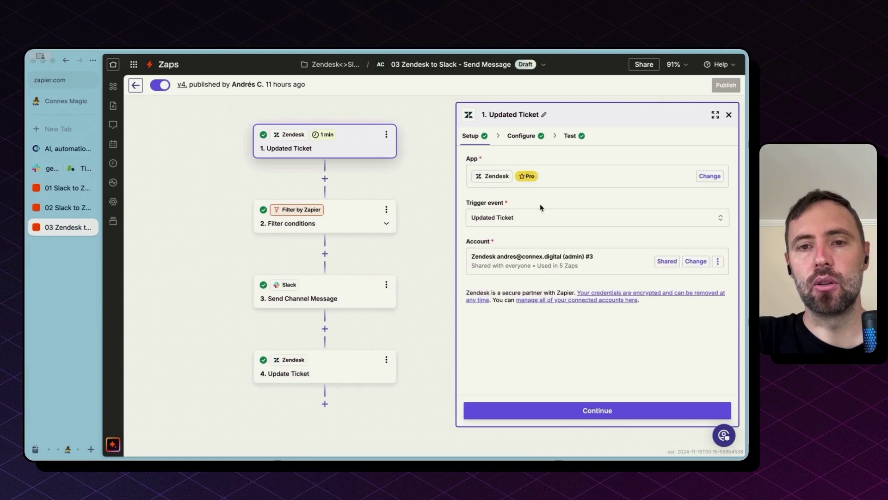
{"action": "left_click", "coordinate": [568, 410]}
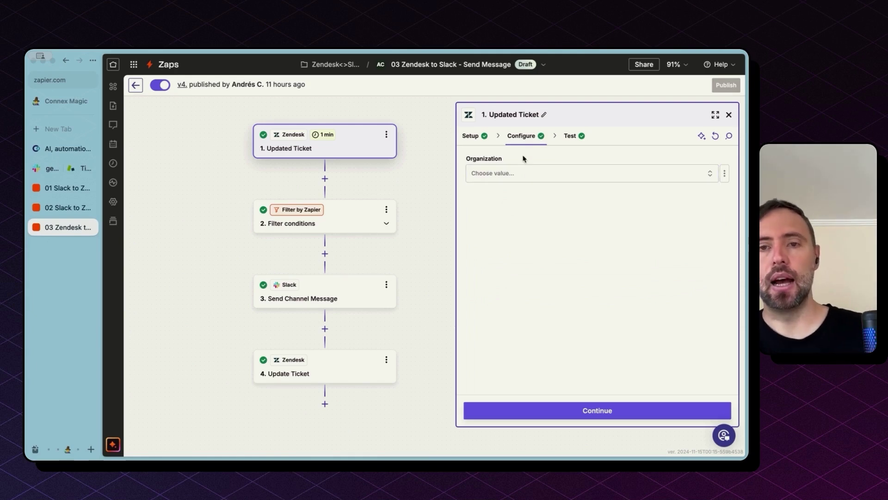
{"action": "left_click", "coordinate": [512, 414]}
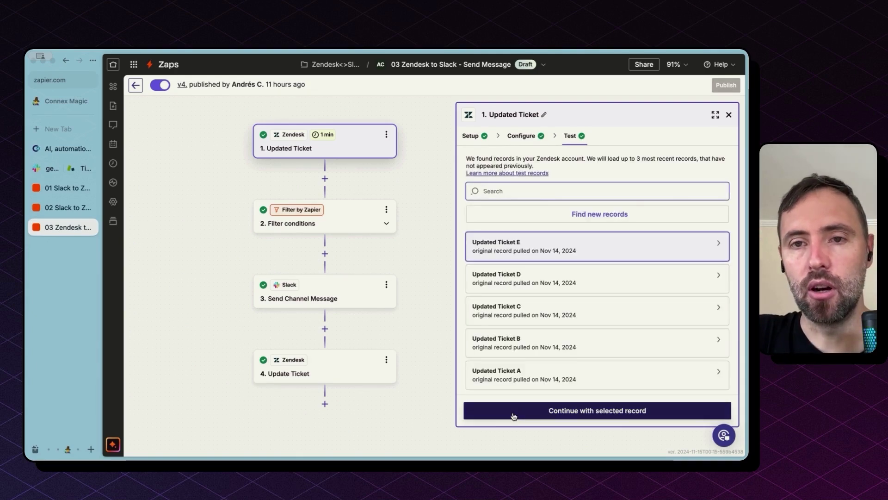
Step: Examine the Updated Ticket E record, focusing on its subject, description and the Message Slack custom field
{"action": "mouse_move", "coordinate": [568, 257]}
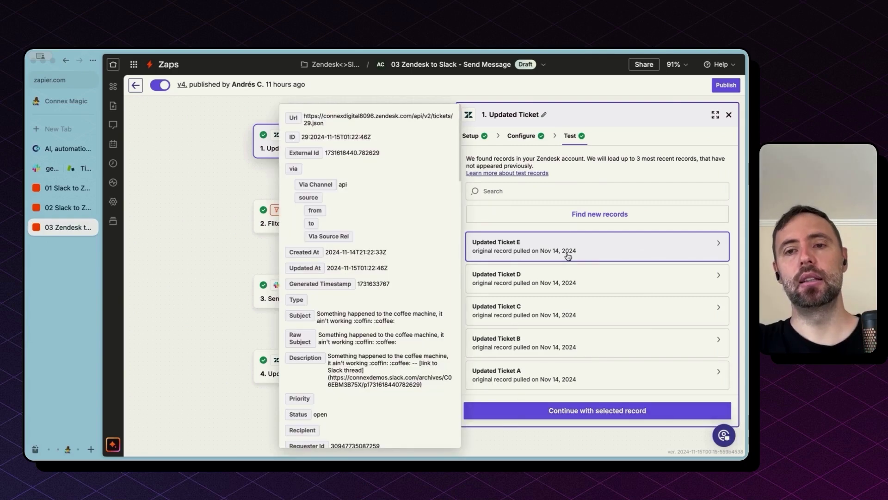
{"action": "scroll", "coordinate": [422, 252], "scroll_direction": "down", "scroll_amount": 10}
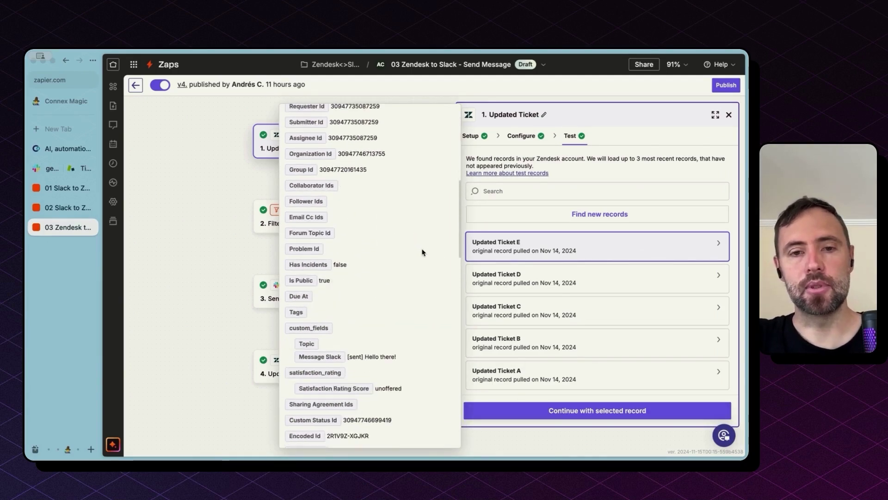
{"action": "scroll", "coordinate": [422, 252], "scroll_direction": "down", "scroll_amount": 15}
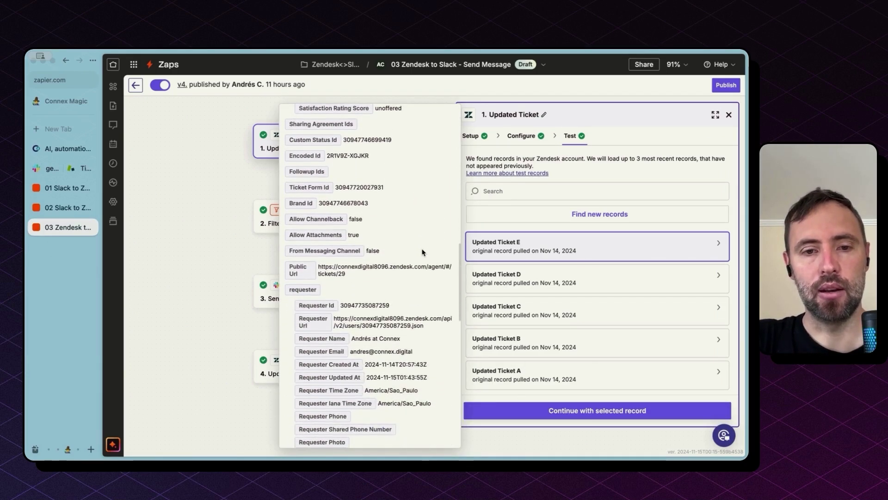
{"action": "scroll", "coordinate": [422, 252], "scroll_direction": "up", "scroll_amount": 20}
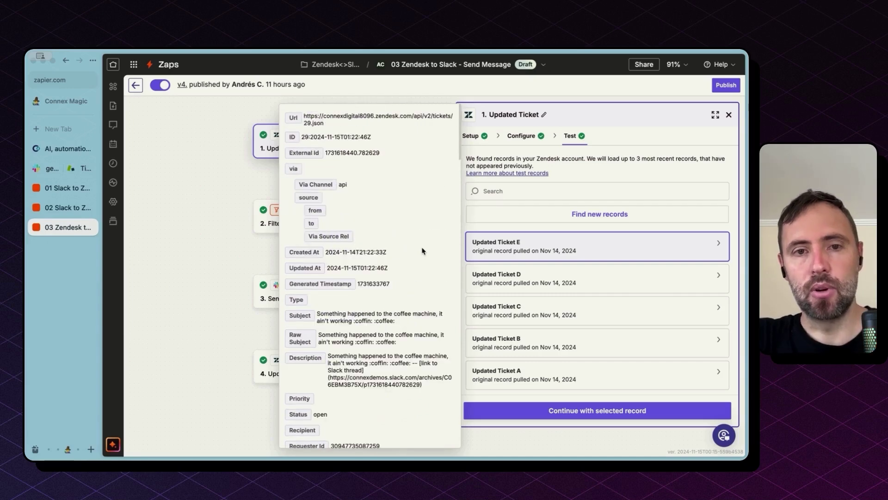
{"action": "triple_click", "coordinate": [366, 320]}
{"action": "double_click", "coordinate": [357, 371]}
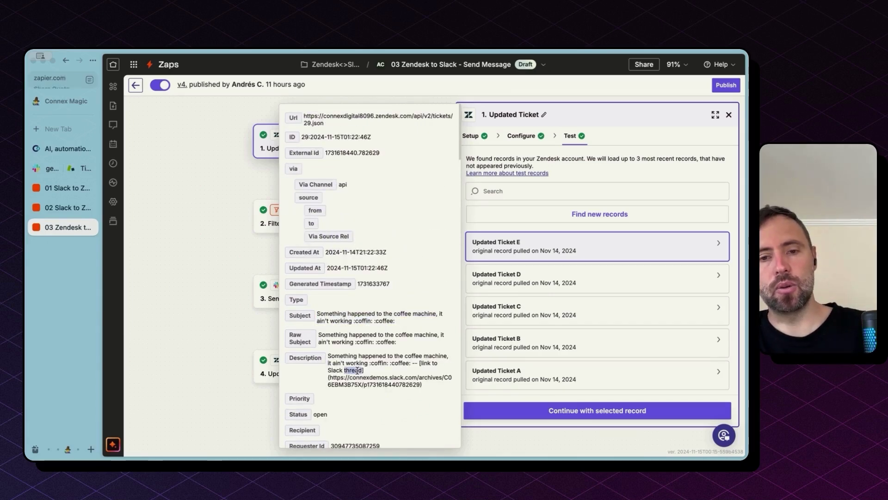
{"action": "triple_click", "coordinate": [357, 370]}
{"action": "scroll", "coordinate": [357, 372], "scroll_direction": "down", "scroll_amount": 9}
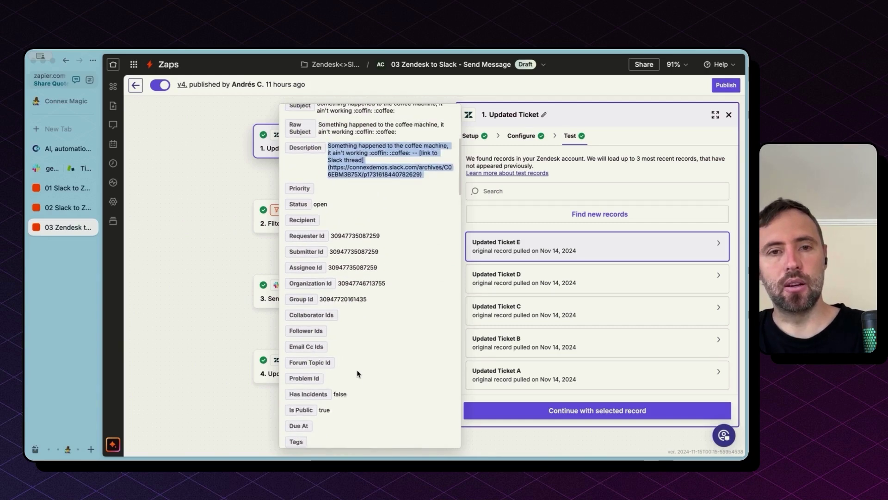
{"action": "scroll", "coordinate": [358, 373], "scroll_direction": "up", "scroll_amount": 1}
{"action": "scroll", "coordinate": [357, 373], "scroll_direction": "down", "scroll_amount": 6}
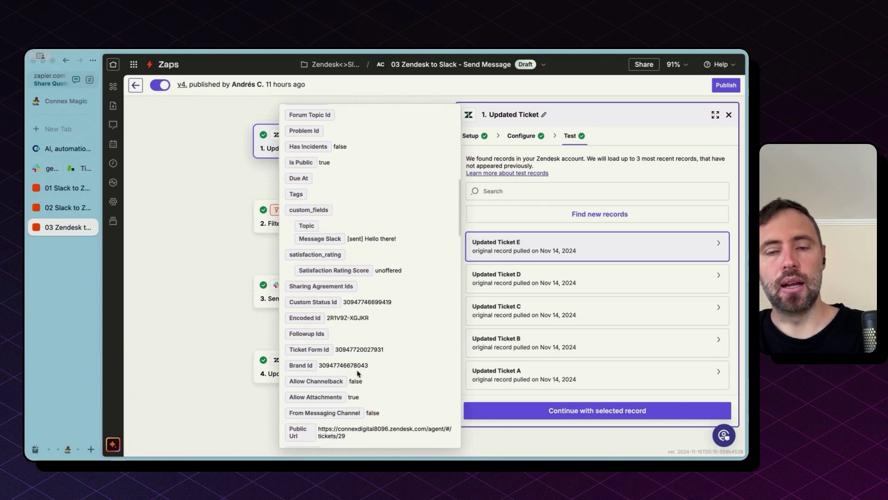
{"action": "triple_click", "coordinate": [356, 237]}
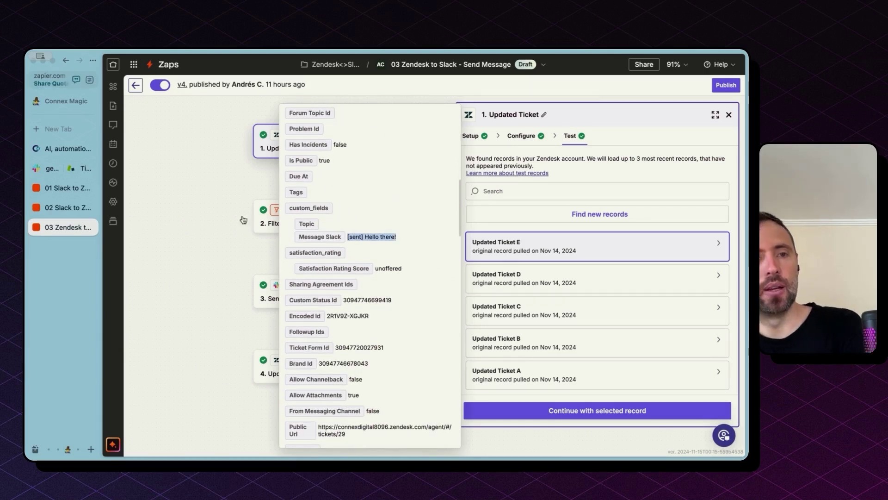
Step: Switch to the Slack and Zendesk split view, examine the coffee machine ticket's Message Slack field and widen the Zendesk pane
{"action": "left_click", "coordinate": [77, 170]}
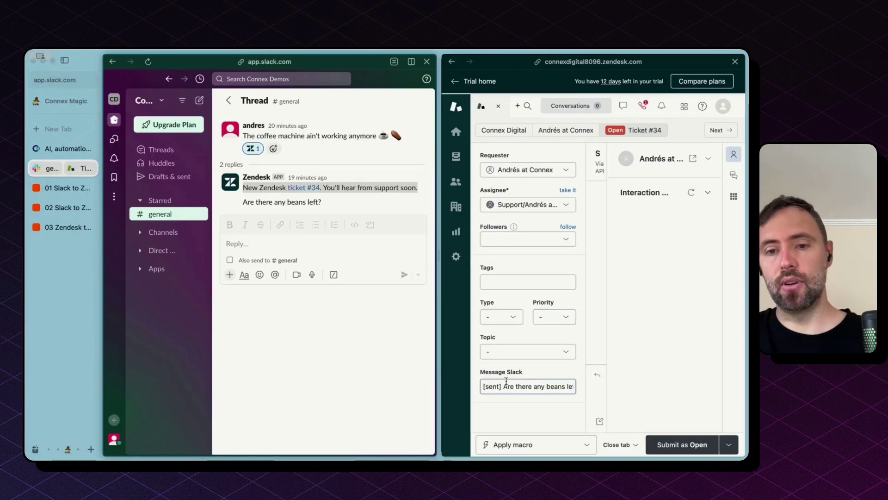
{"action": "triple_click", "coordinate": [489, 385]}
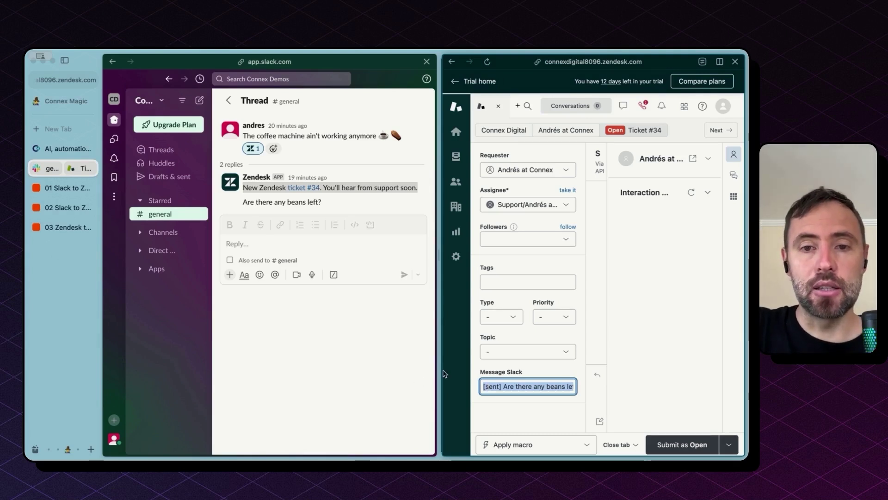
{"action": "left_click_drag", "start_coordinate": [437, 371], "coordinate": [363, 333]}
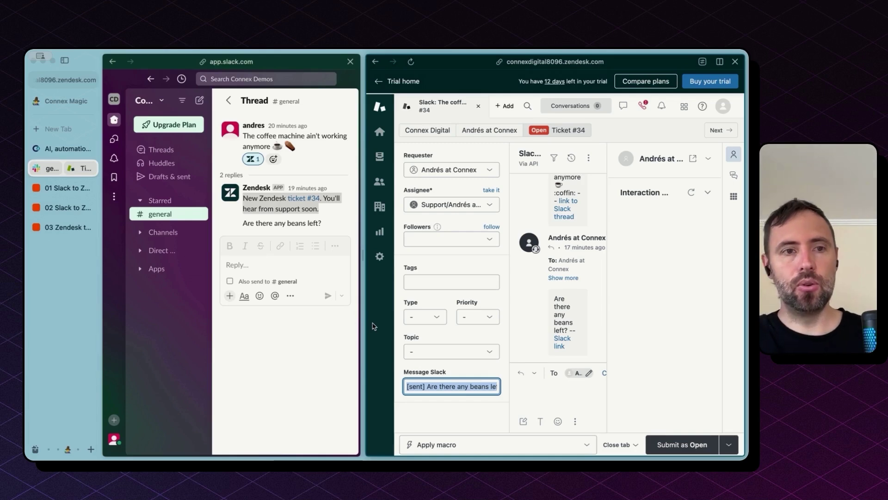
{"action": "left_click", "coordinate": [65, 227]}
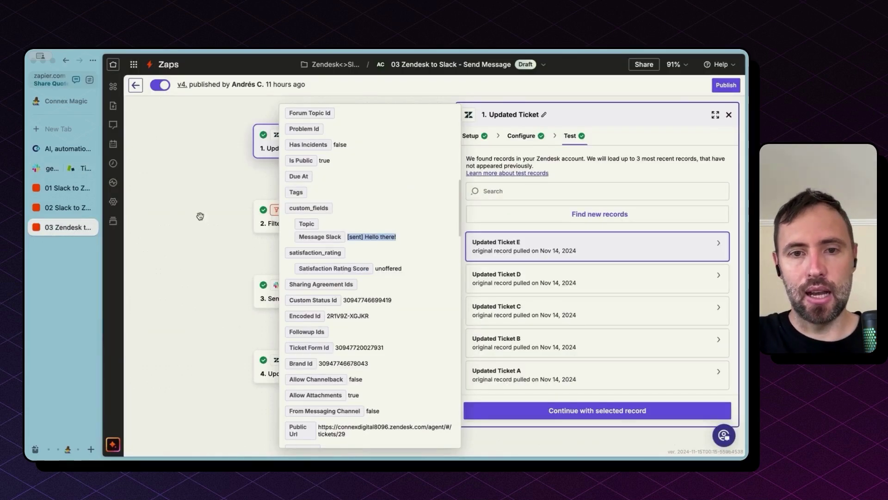
{"action": "left_click", "coordinate": [51, 168]}
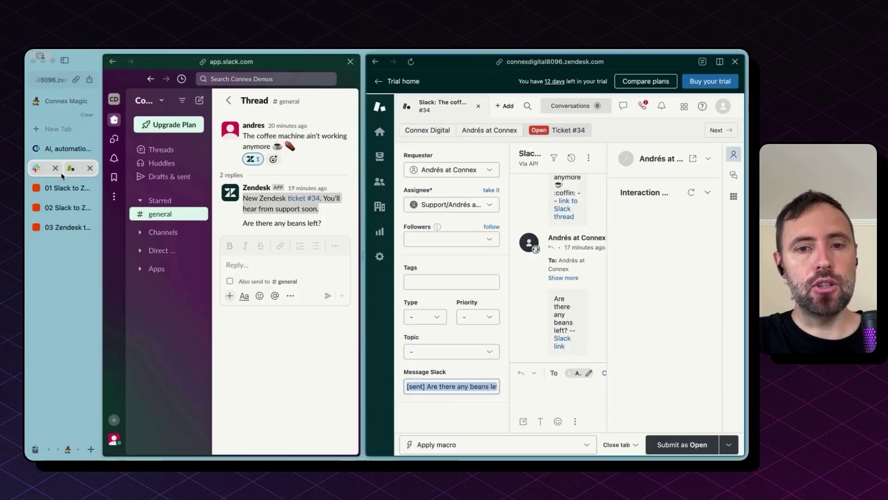
Step: Replace the ticket's Message Slack text with "something" and submit the ticket as Open
{"action": "triple_click", "coordinate": [428, 389]}
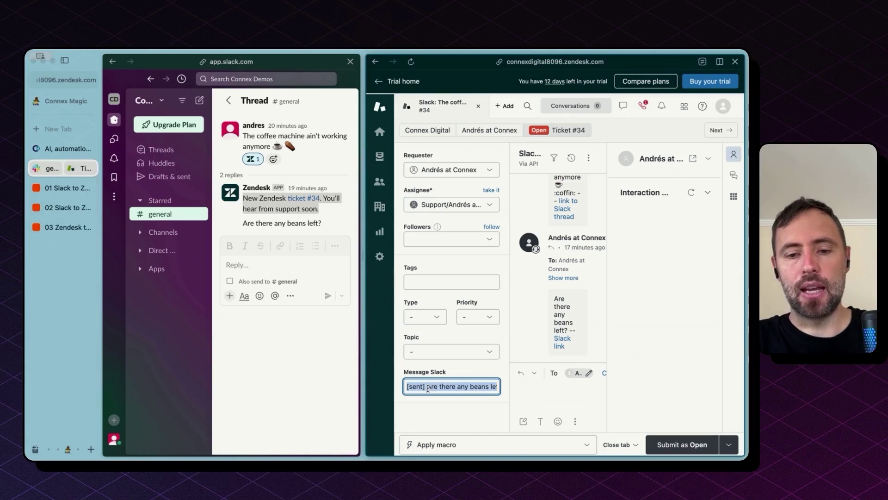
{"action": "type", "text": "something"}
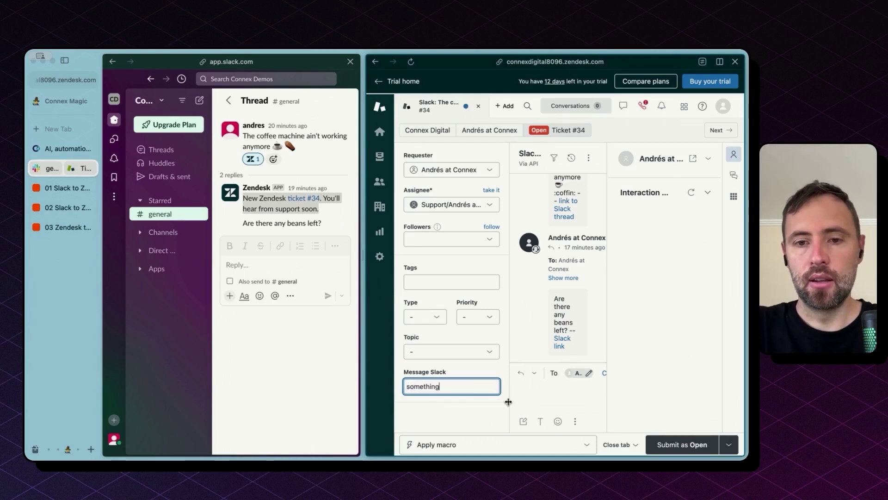
{"action": "left_click", "coordinate": [674, 445]}
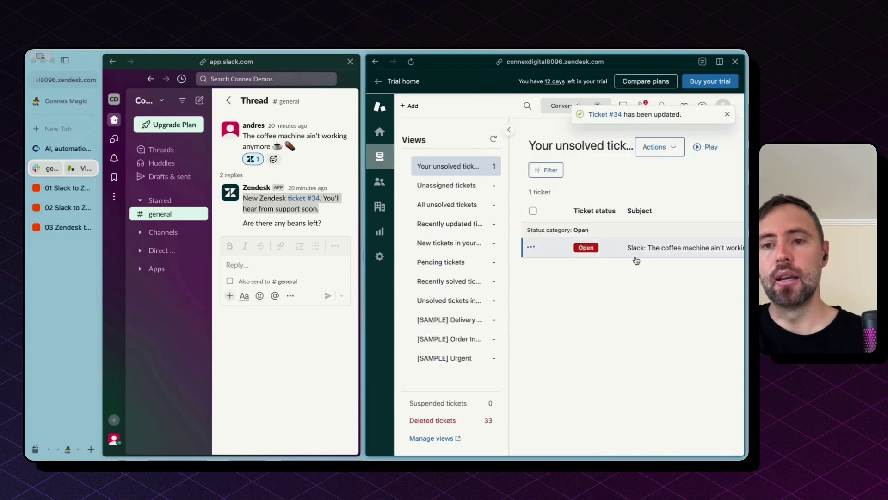
Step: Reopen the coffee machine ticket from the unsolved tickets and examine the start of its Message Slack field for the sent prefix
{"action": "left_click", "coordinate": [635, 257]}
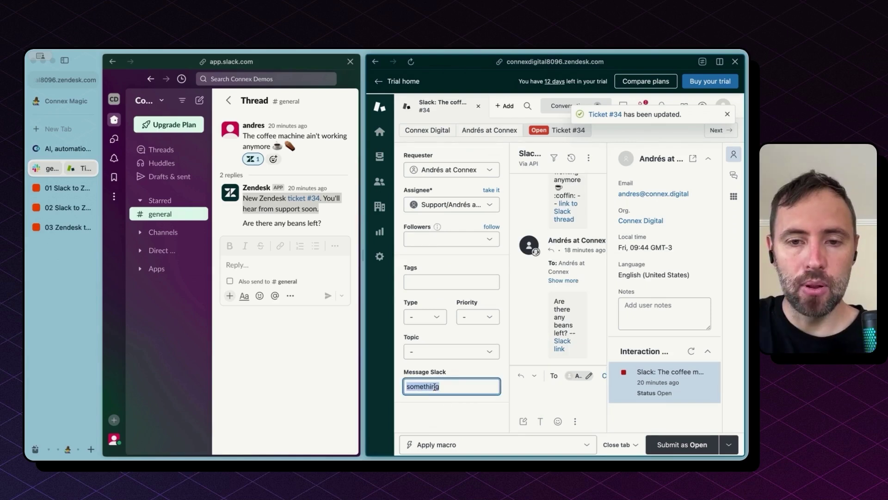
{"action": "left_click", "coordinate": [433, 405]}
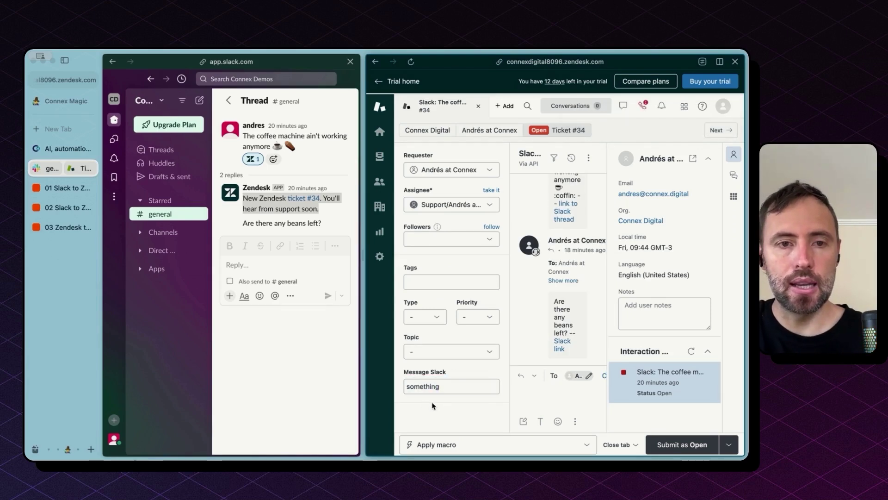
{"action": "left_click", "coordinate": [405, 387]}
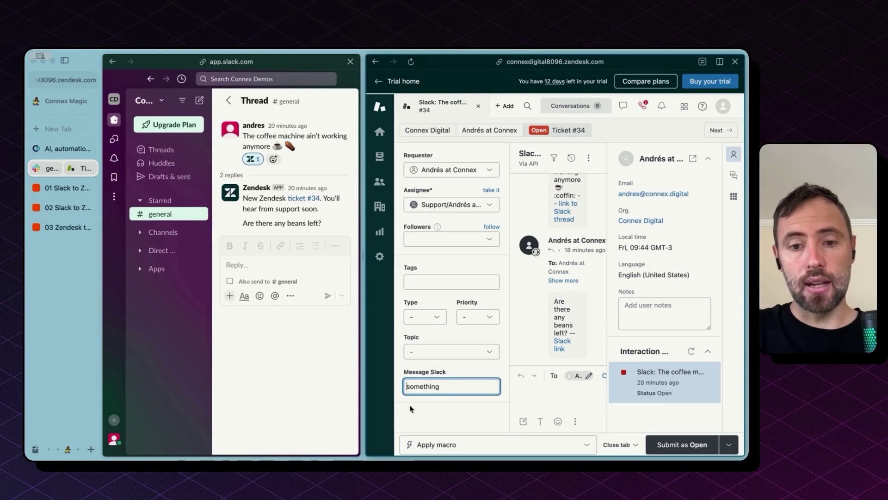
{"action": "left_click", "coordinate": [404, 384]}
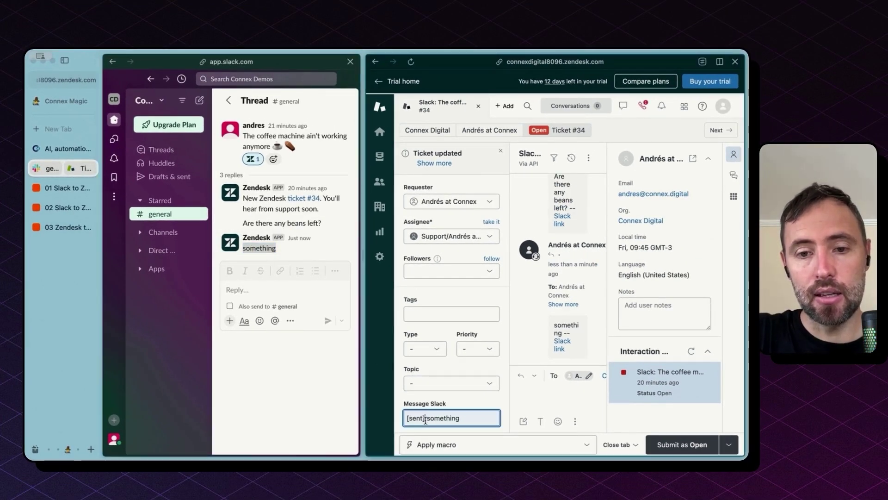
Step: Compare the [sent] prefix in the ticket's Message Slack field with the "something" reply in the Slack thread
{"action": "left_click_drag", "start_coordinate": [424, 421], "coordinate": [400, 423]}
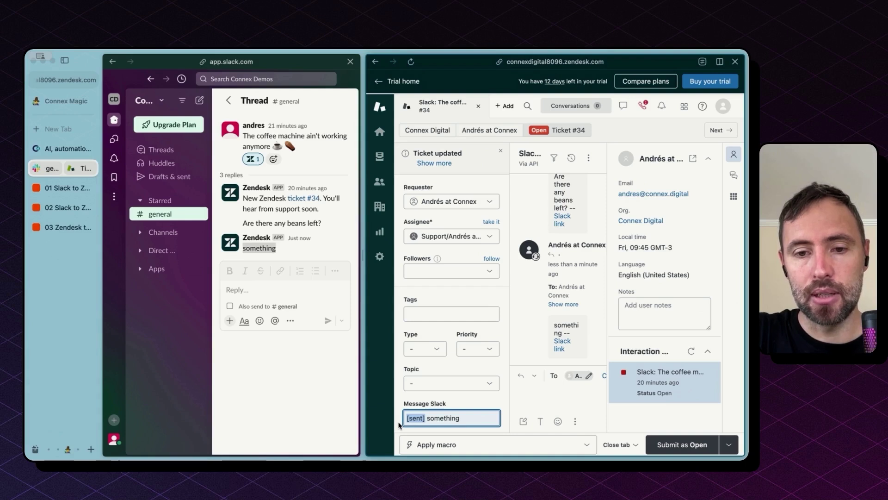
{"action": "left_click", "coordinate": [402, 422]}
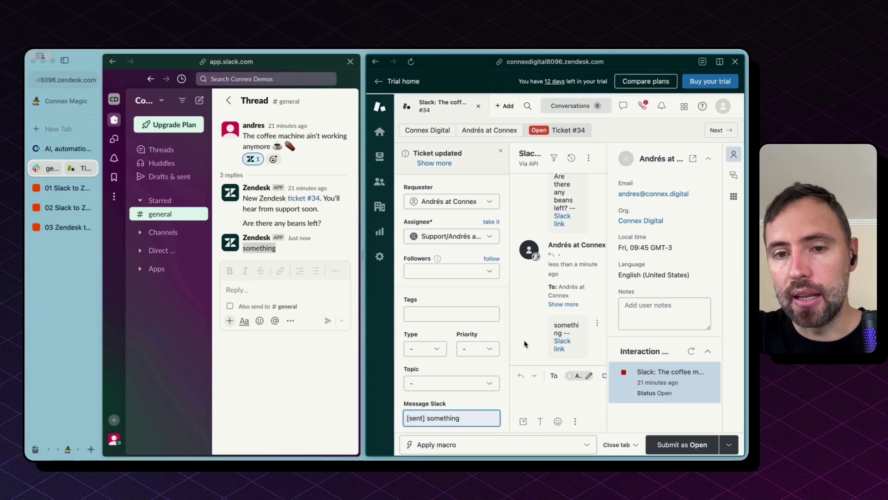
{"action": "left_click", "coordinate": [262, 250]}
{"action": "double_click", "coordinate": [262, 248]}
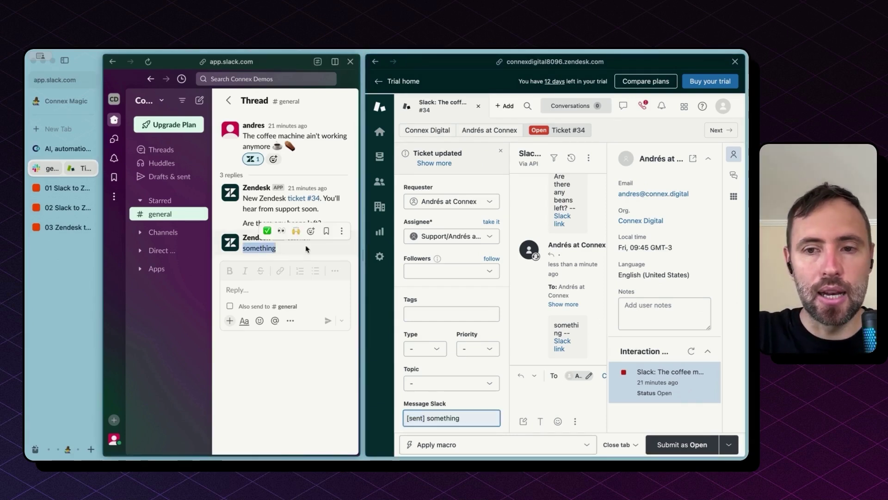
{"action": "left_click", "coordinate": [603, 291]}
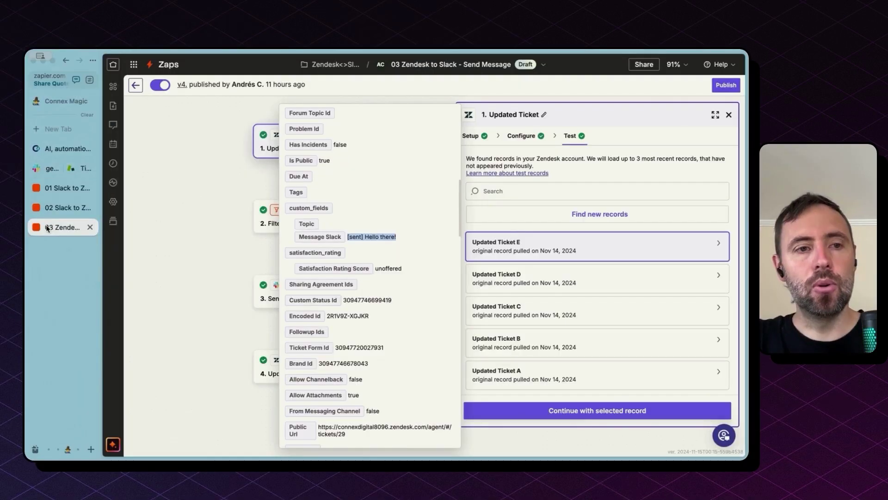
Step: In the third Zap, examine the filter rules on Message Slack and check them against the ticket's Message Slack field
{"action": "left_click", "coordinate": [301, 147]}
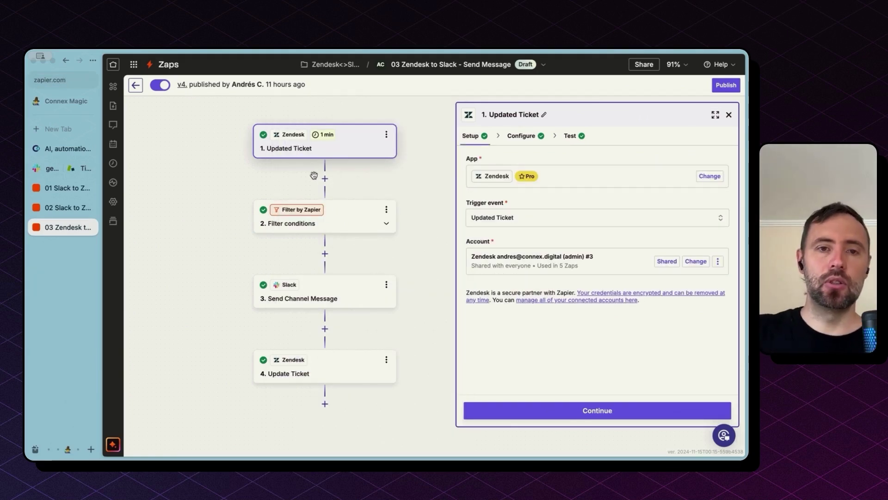
{"action": "left_click", "coordinate": [334, 216]}
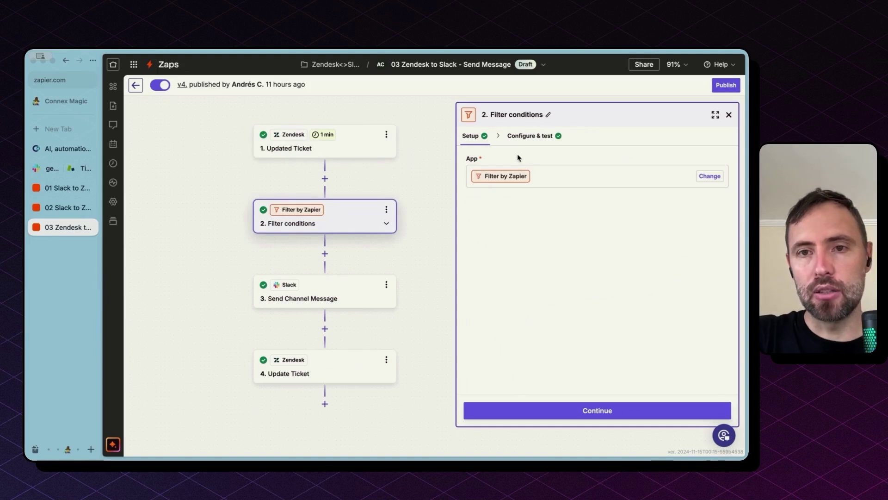
{"action": "left_click", "coordinate": [536, 137]}
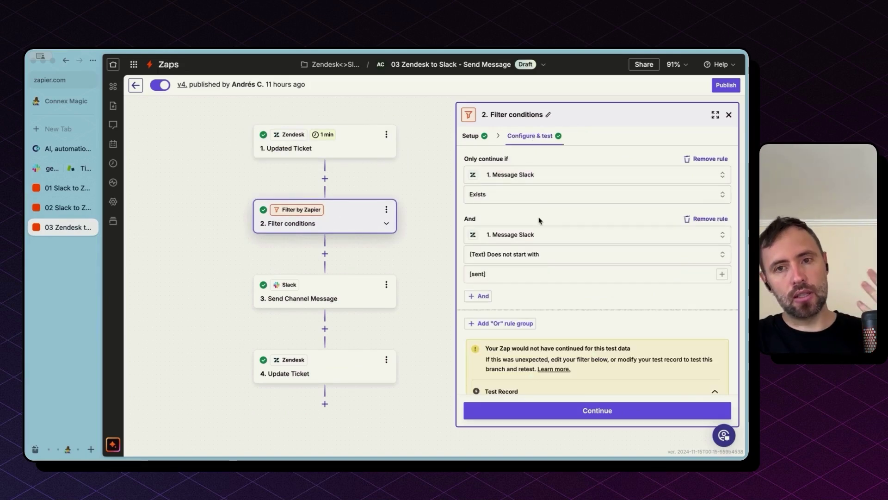
{"action": "left_click", "coordinate": [76, 170]}
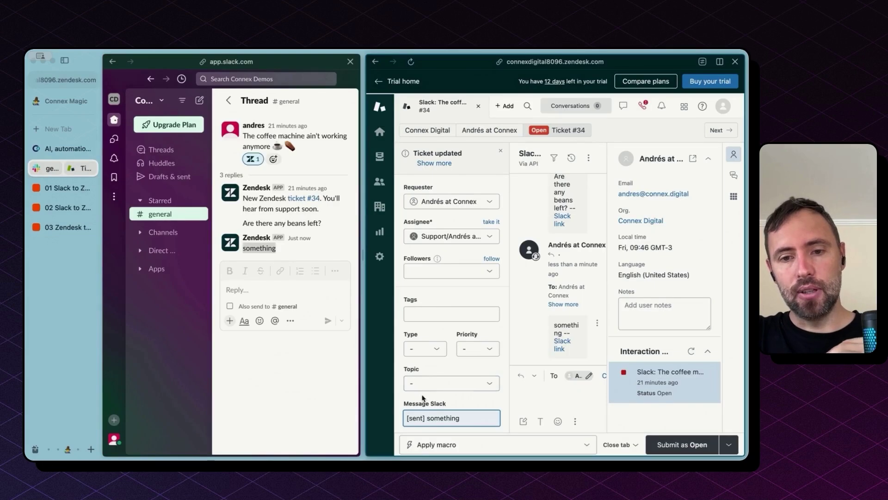
{"action": "left_click", "coordinate": [65, 227]}
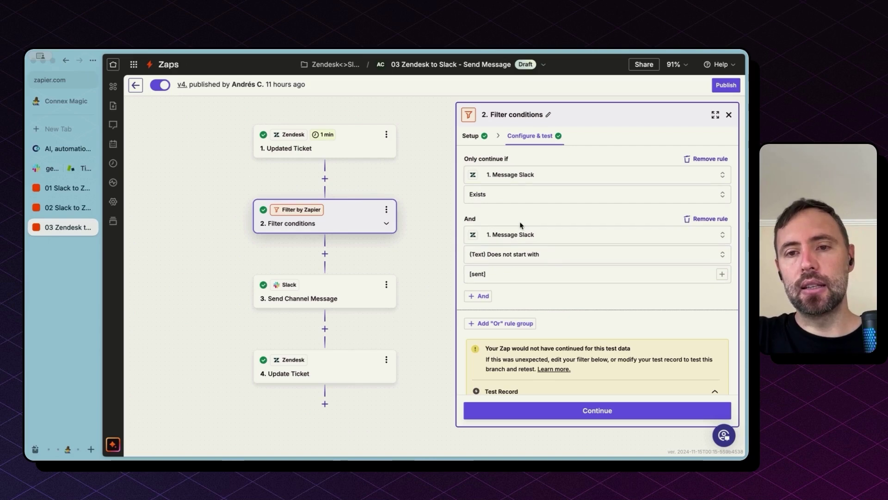
{"action": "left_click", "coordinate": [507, 274]}
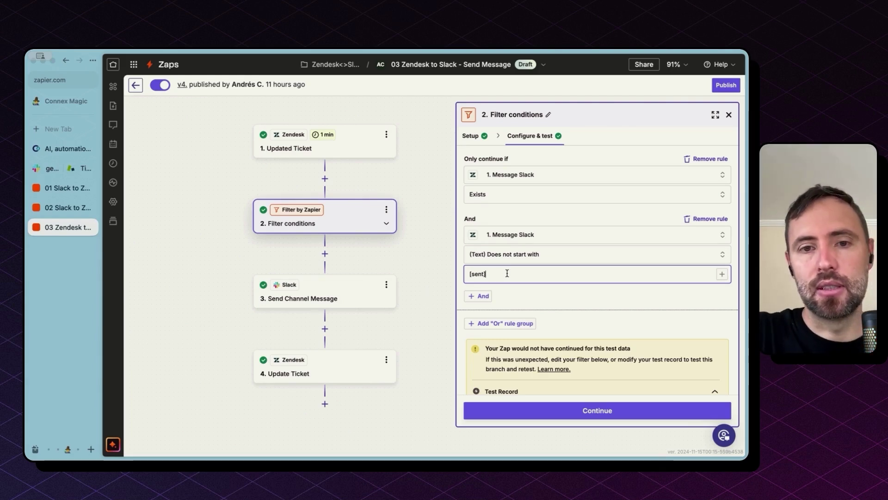
{"action": "left_click", "coordinate": [428, 287]}
Step: Examine the Send Channel Message step's channel, message text, bot name and icon, and compare them with the reply in Slack
{"action": "left_click", "coordinate": [355, 291]}
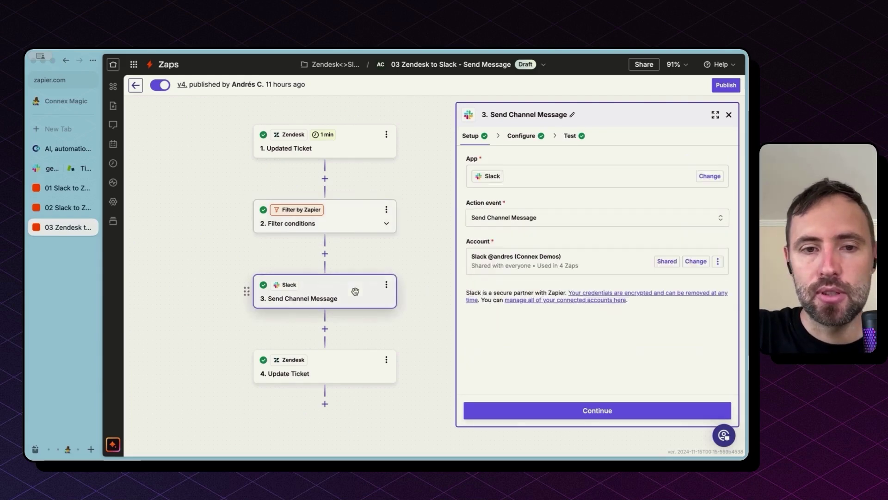
{"action": "left_click", "coordinate": [560, 418]}
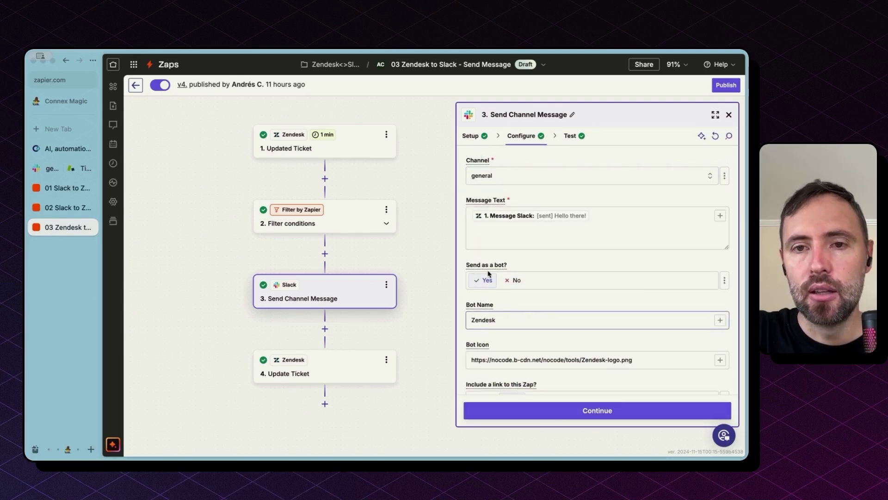
{"action": "left_click", "coordinate": [546, 222]}
{"action": "scroll", "coordinate": [536, 359], "scroll_direction": "down", "scroll_amount": 3}
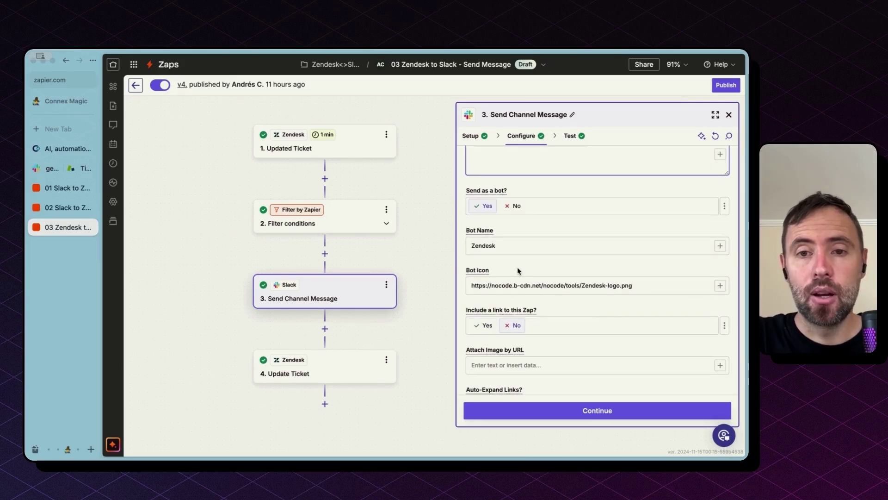
{"action": "left_click", "coordinate": [503, 246]}
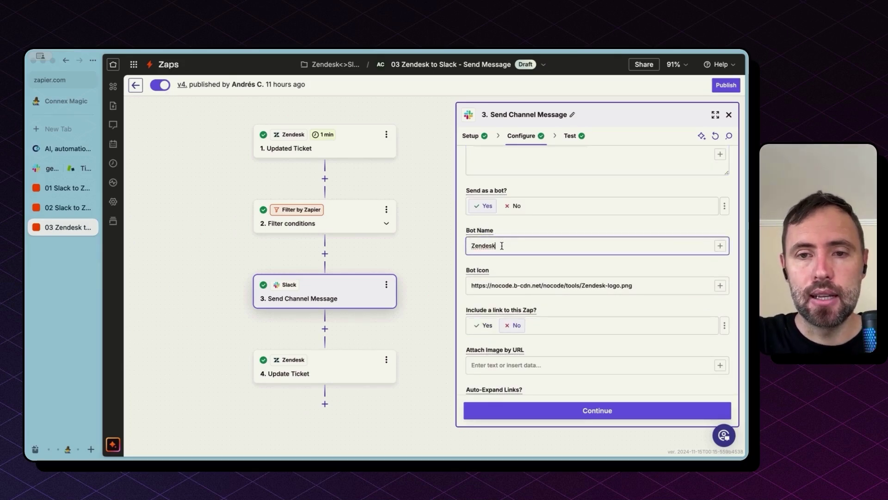
{"action": "left_click", "coordinate": [504, 284]}
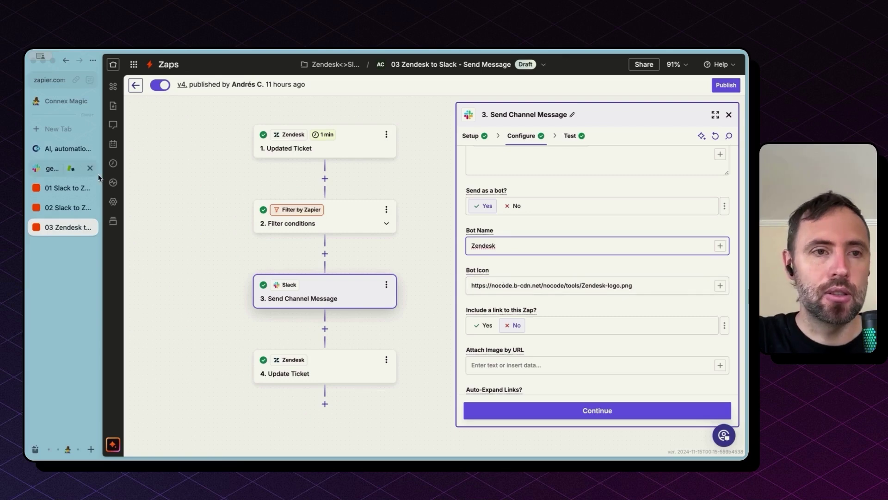
{"action": "left_click", "coordinate": [60, 174]}
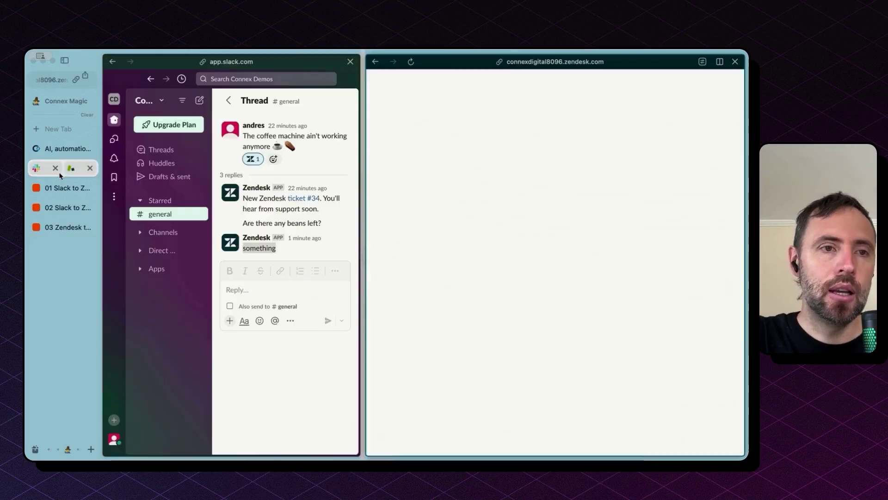
{"action": "left_click", "coordinate": [234, 249]}
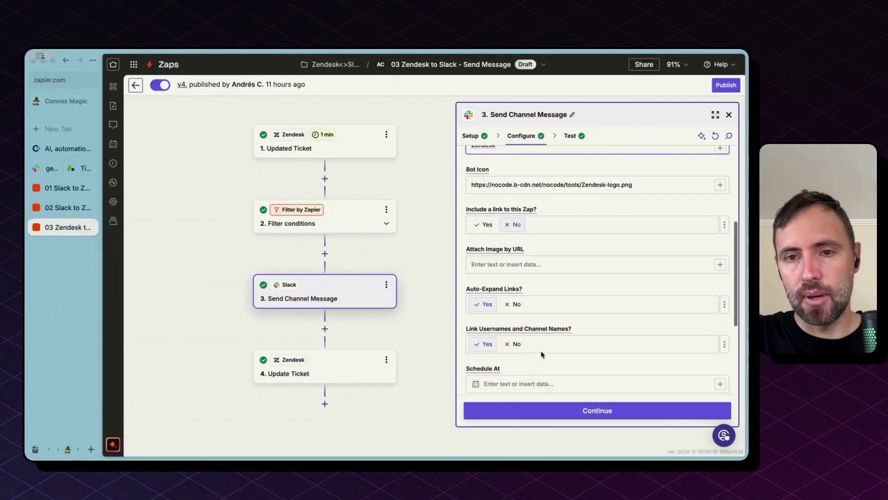
Step: Examine the Send Channel Message step's Thread mapping and its test data
{"action": "scroll", "coordinate": [542, 354], "scroll_direction": "down", "scroll_amount": 3}
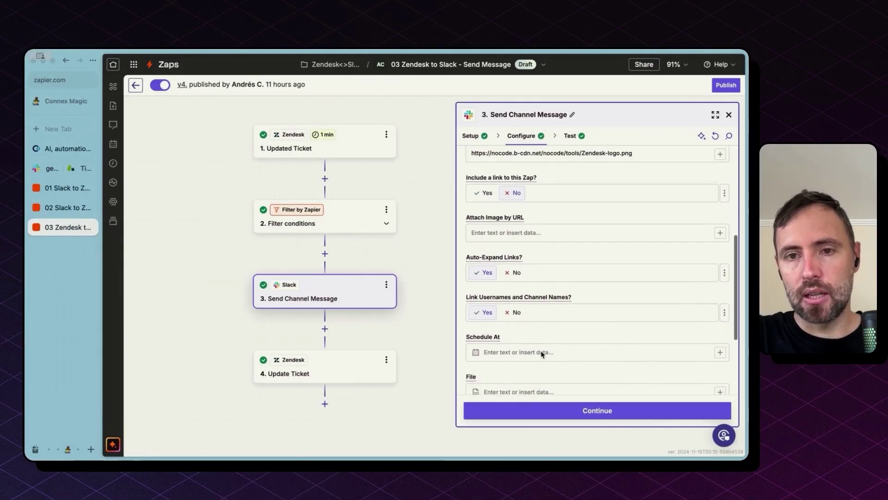
{"action": "scroll", "coordinate": [541, 354], "scroll_direction": "down", "scroll_amount": 2}
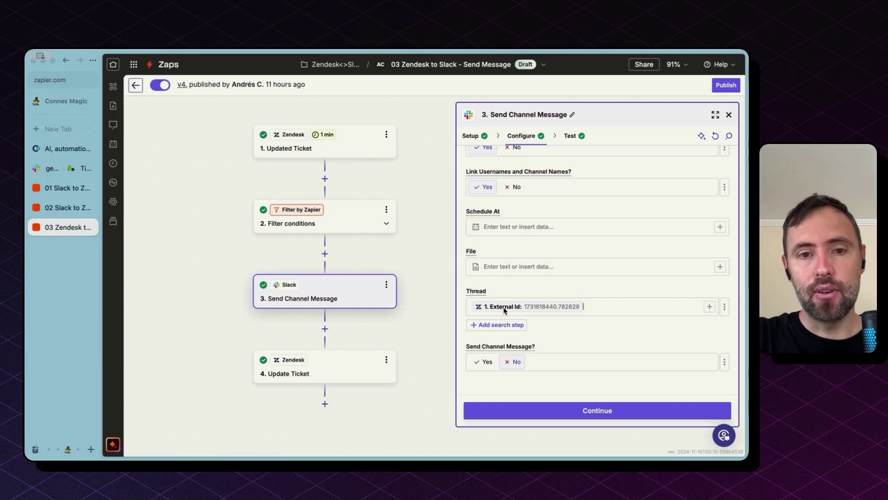
{"action": "left_click", "coordinate": [325, 288]}
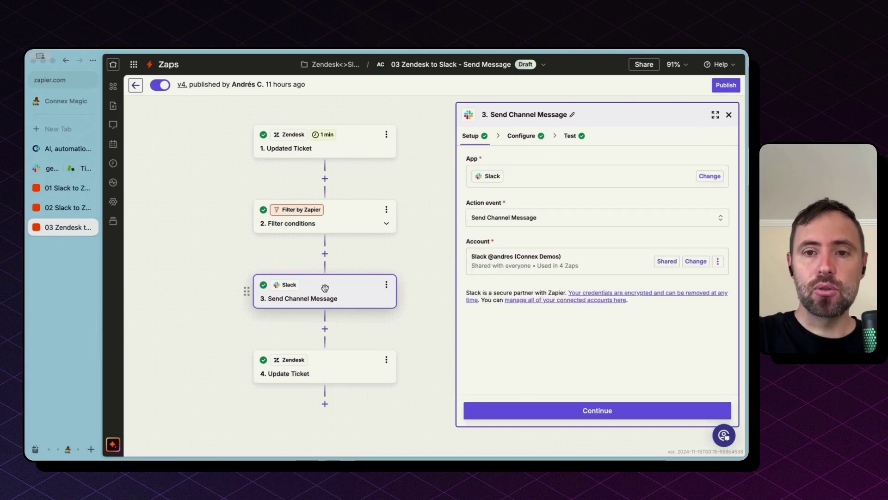
{"action": "left_click", "coordinate": [520, 135]}
{"action": "scroll", "coordinate": [553, 309], "scroll_direction": "down", "scroll_amount": 5}
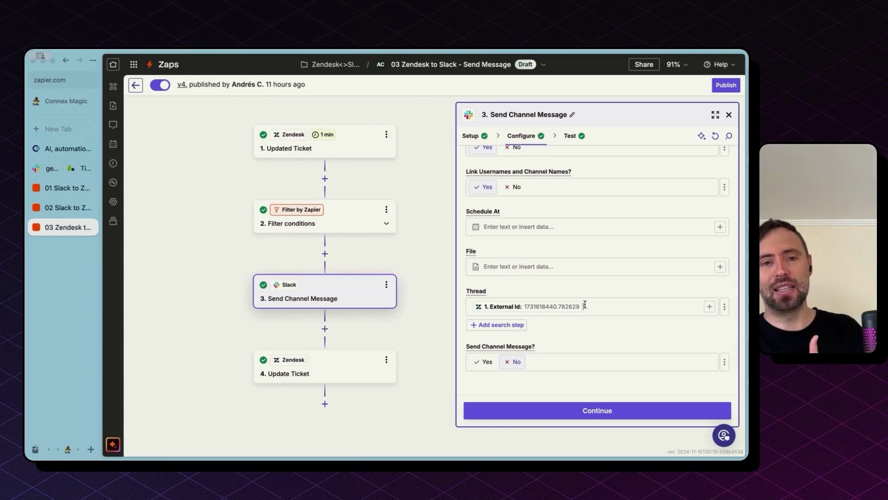
{"action": "left_click", "coordinate": [562, 413]}
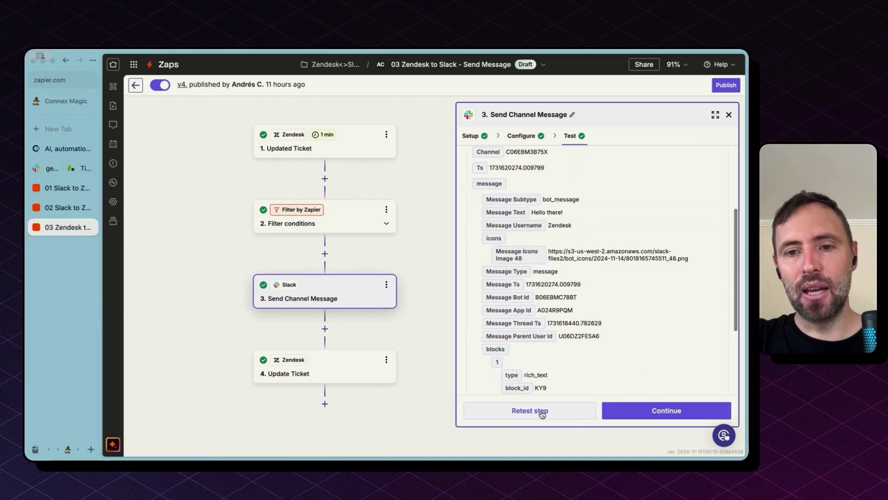
Step: Examine the Update Ticket step's configuration, focusing on the Ticket field and the [sent] prefix in the Message Slack field
{"action": "left_click", "coordinate": [353, 367]}
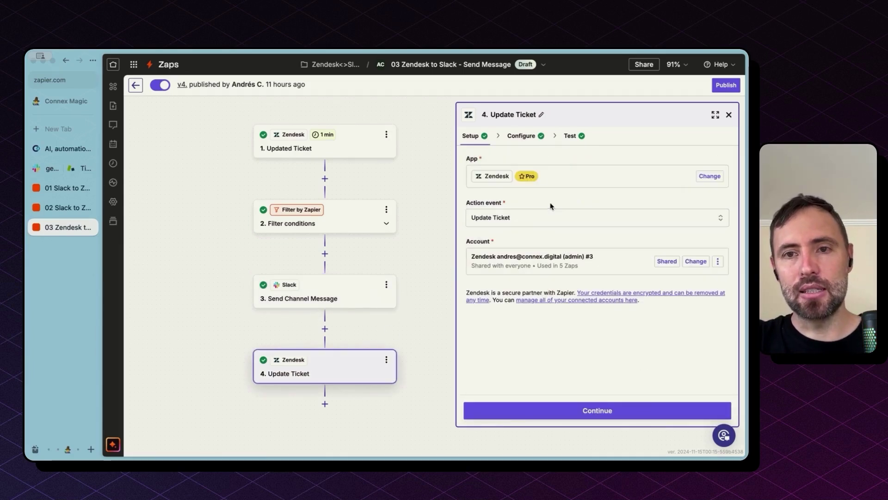
{"action": "left_click", "coordinate": [530, 137]}
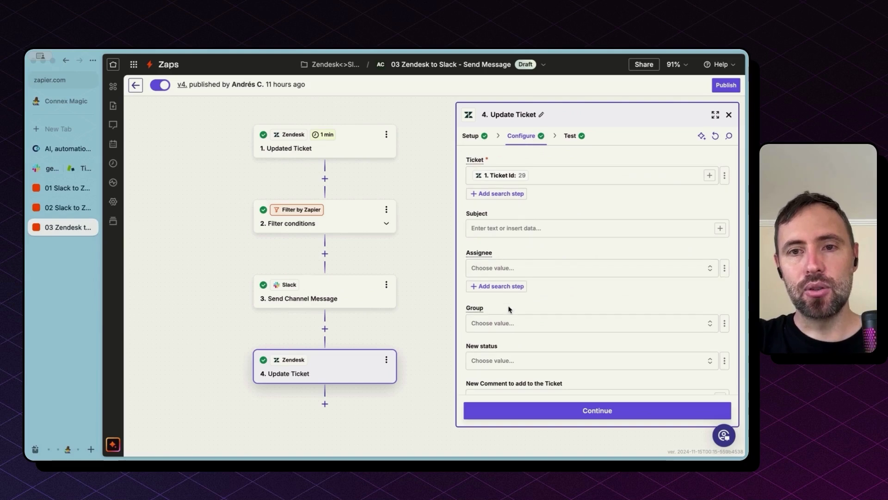
{"action": "scroll", "coordinate": [510, 309], "scroll_direction": "down", "scroll_amount": 15}
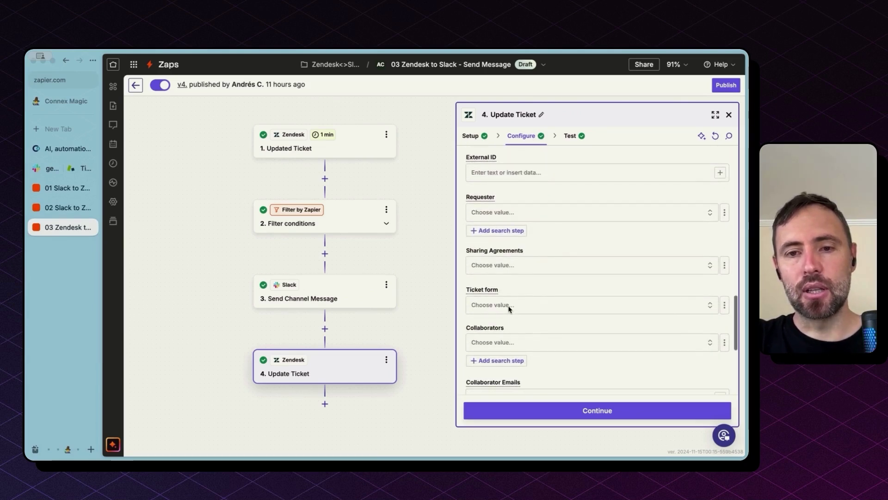
{"action": "scroll", "coordinate": [510, 309], "scroll_direction": "up", "scroll_amount": 15}
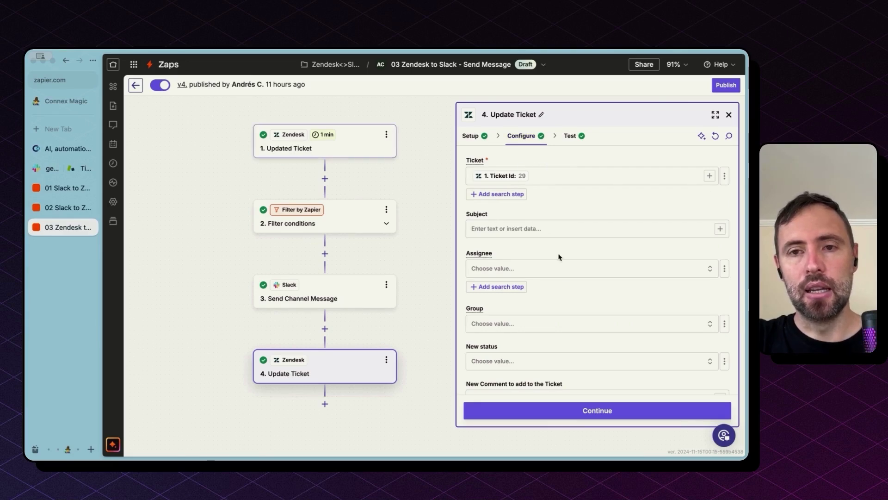
{"action": "scroll", "coordinate": [563, 270], "scroll_direction": "down", "scroll_amount": 10}
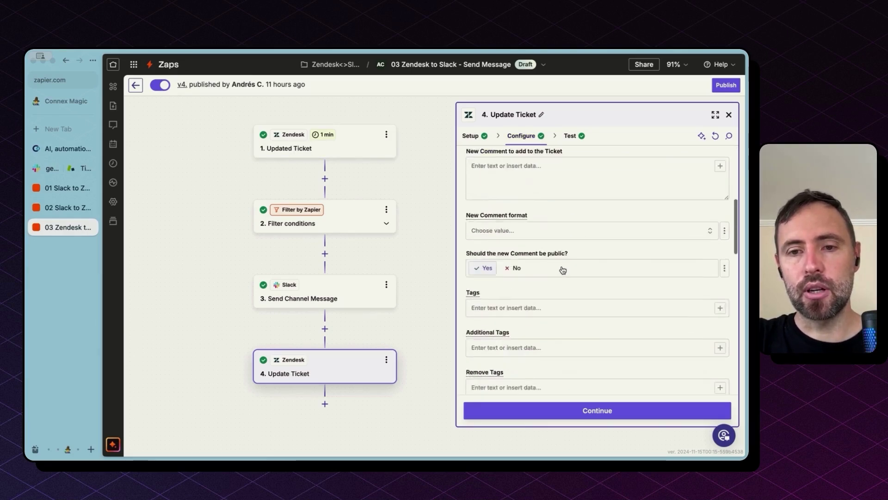
{"action": "scroll", "coordinate": [563, 269], "scroll_direction": "down", "scroll_amount": 8}
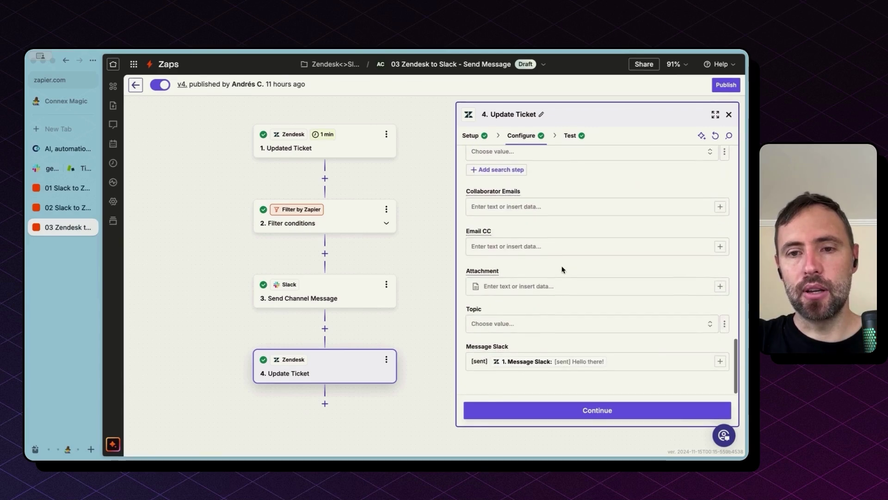
{"action": "double_click", "coordinate": [473, 363]}
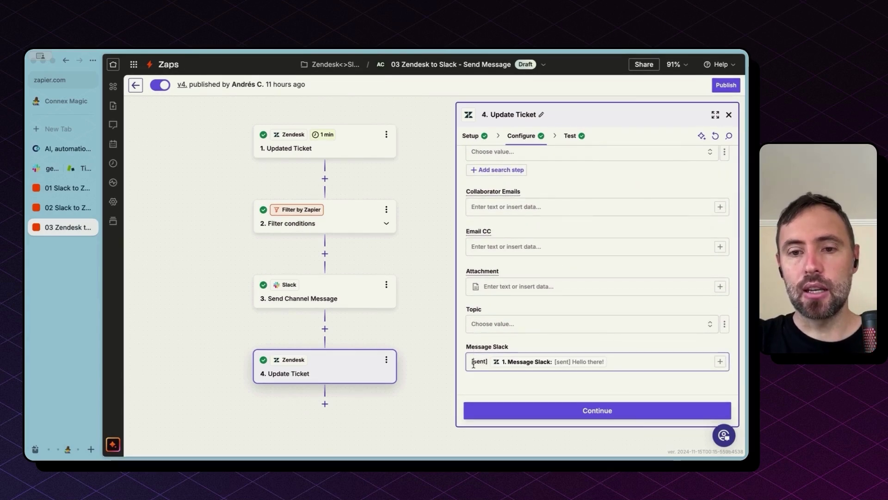
{"action": "left_click_drag", "start_coordinate": [488, 361], "coordinate": [467, 360]}
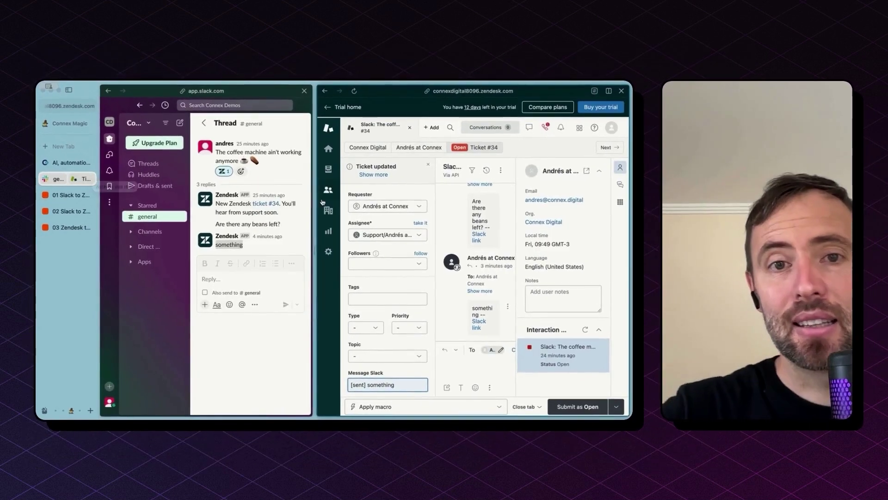
Step: Widen the Zendesk pane in the Slack and Zendesk split view and examine the ticket's conversation and public reply box
{"action": "left_click_drag", "start_coordinate": [315, 202], "coordinate": [360, 206]}
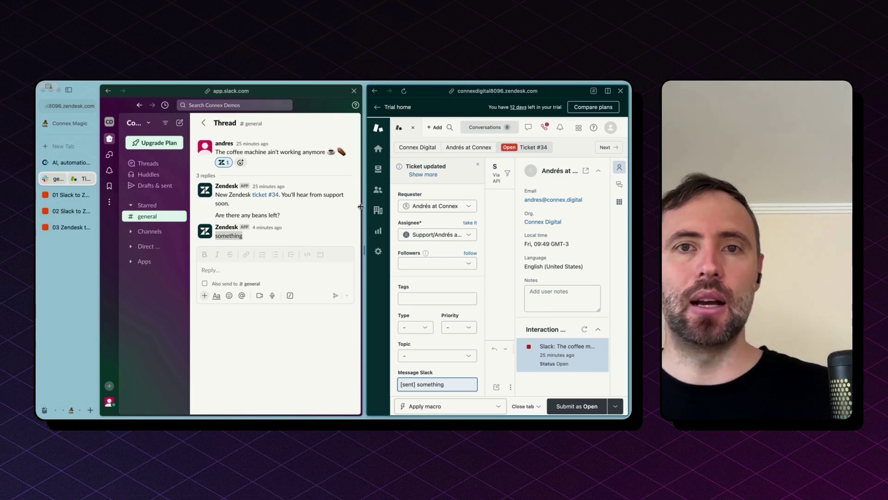
{"action": "left_click_drag", "start_coordinate": [361, 207], "coordinate": [351, 204]}
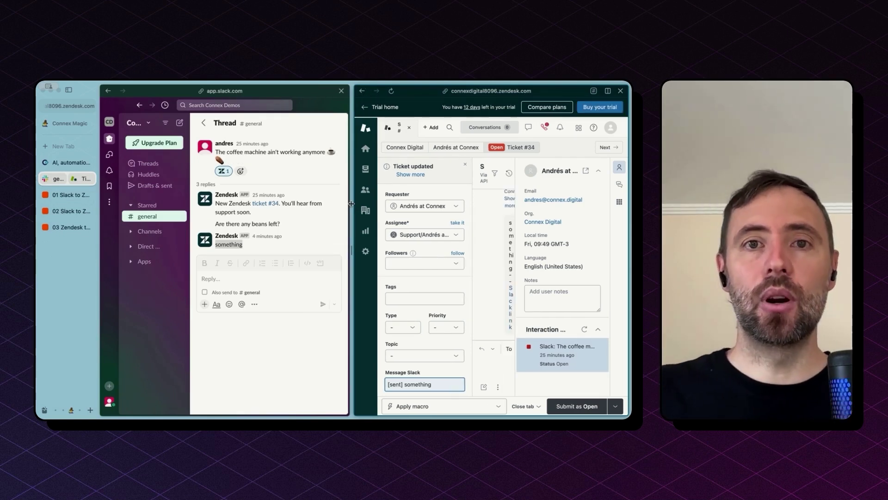
{"action": "left_click_drag", "start_coordinate": [352, 204], "coordinate": [295, 204]}
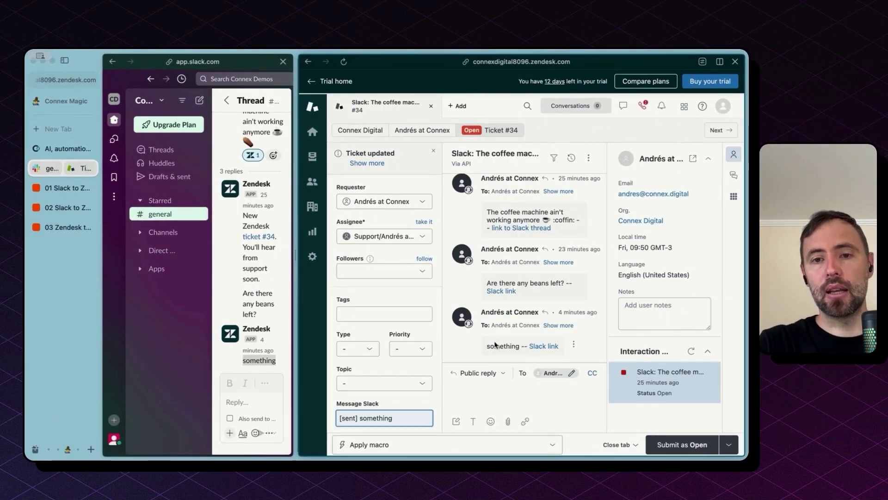
{"action": "left_click", "coordinate": [486, 392]}
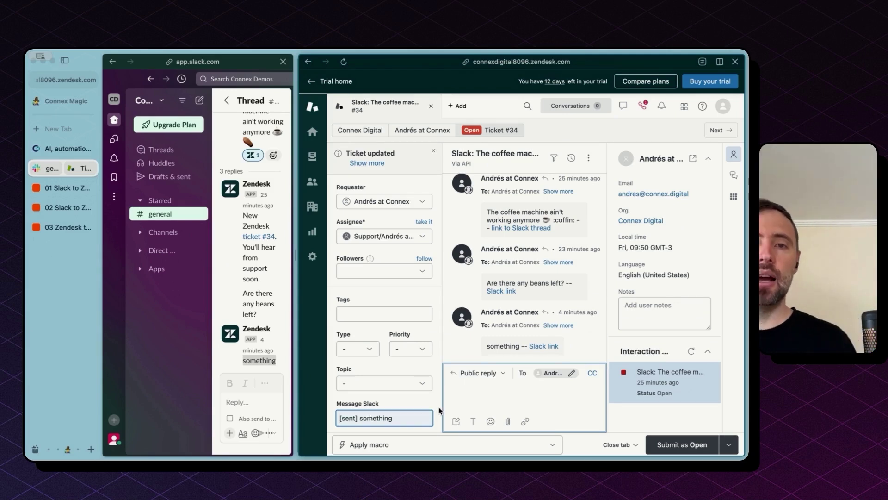
{"action": "left_click", "coordinate": [479, 132]}
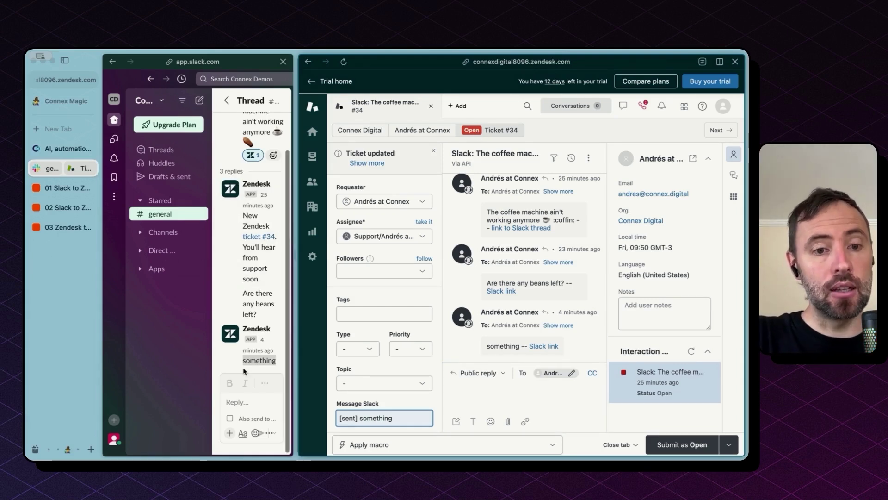
Step: Widen the Slack pane slightly and compare the thread's reply box with the ticket's public reply box
{"action": "left_click", "coordinate": [237, 411]}
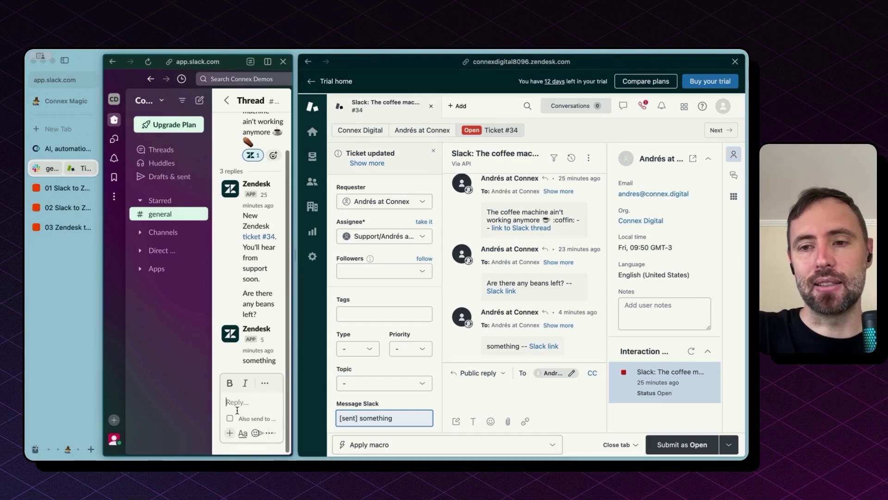
{"action": "left_click_drag", "start_coordinate": [296, 255], "coordinate": [319, 254]}
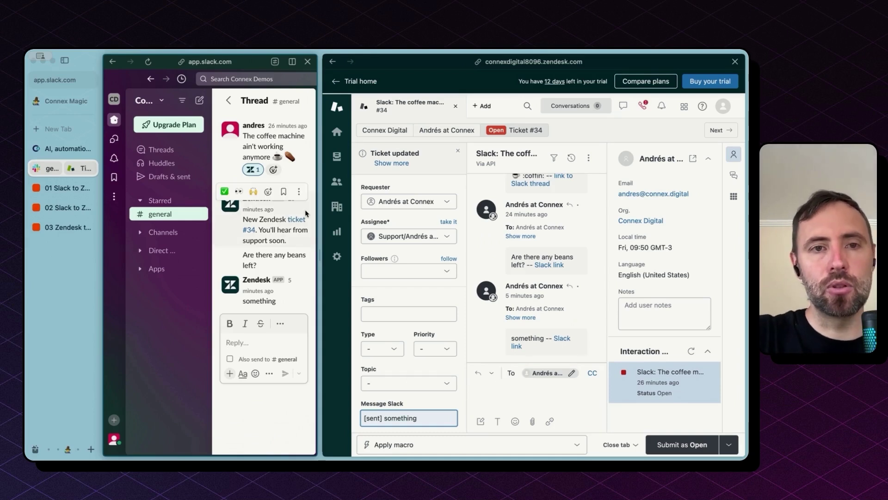
{"action": "left_click", "coordinate": [523, 386]}
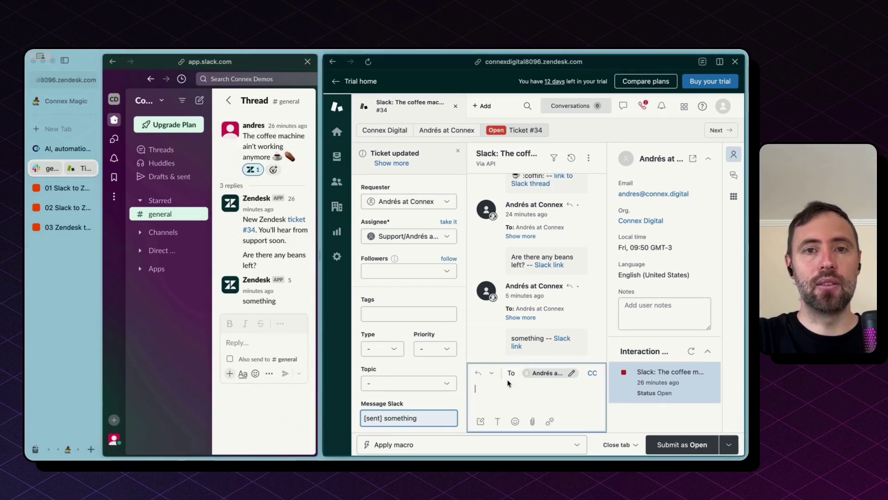